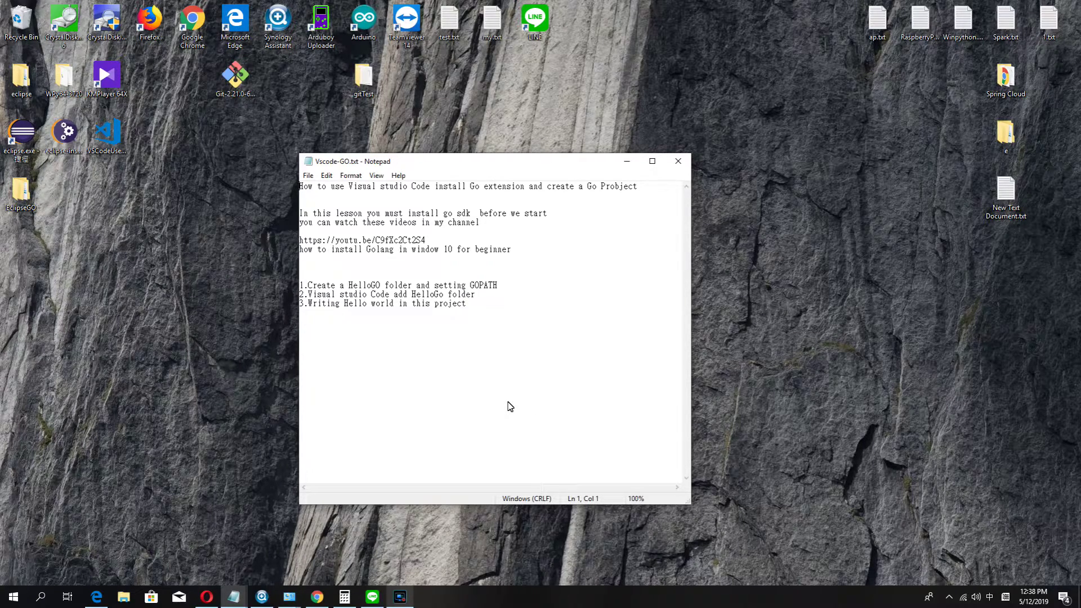
Highlight the lesson title and the Go SDK prerequisite sentence in the notes.
left_click(507, 199)
left_click_drag(647, 187, 146, 189)
left_click(537, 234)
left_click_drag(300, 212, 302, 213)
left_click_drag(395, 214, 586, 218)
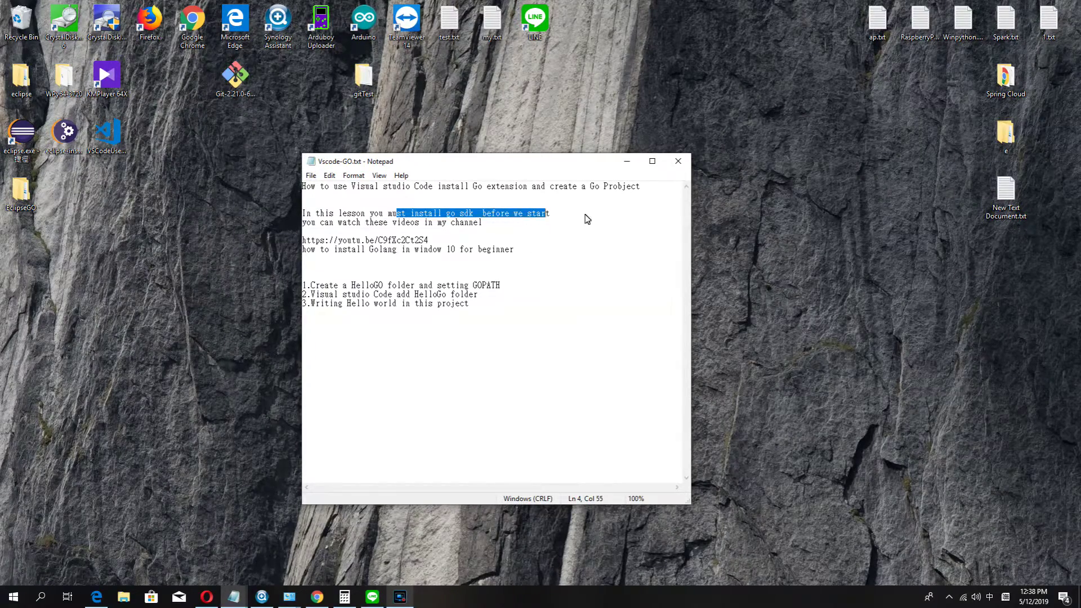
left_click(587, 219)
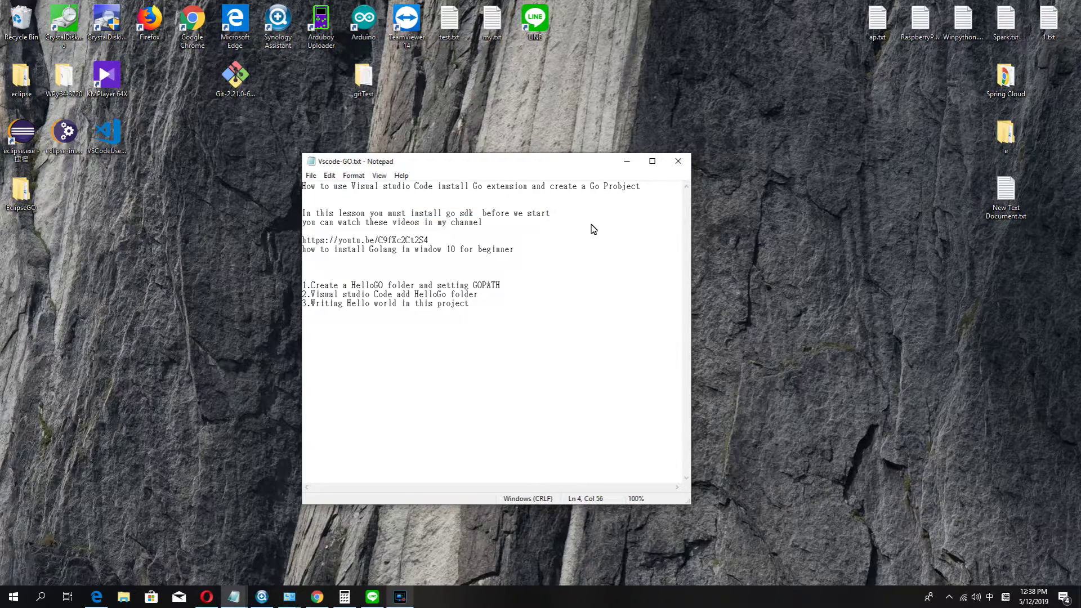
Highlight the channel-videos line and the tutorial link, then bring up the Start menu.
left_click_drag(495, 226, 275, 225)
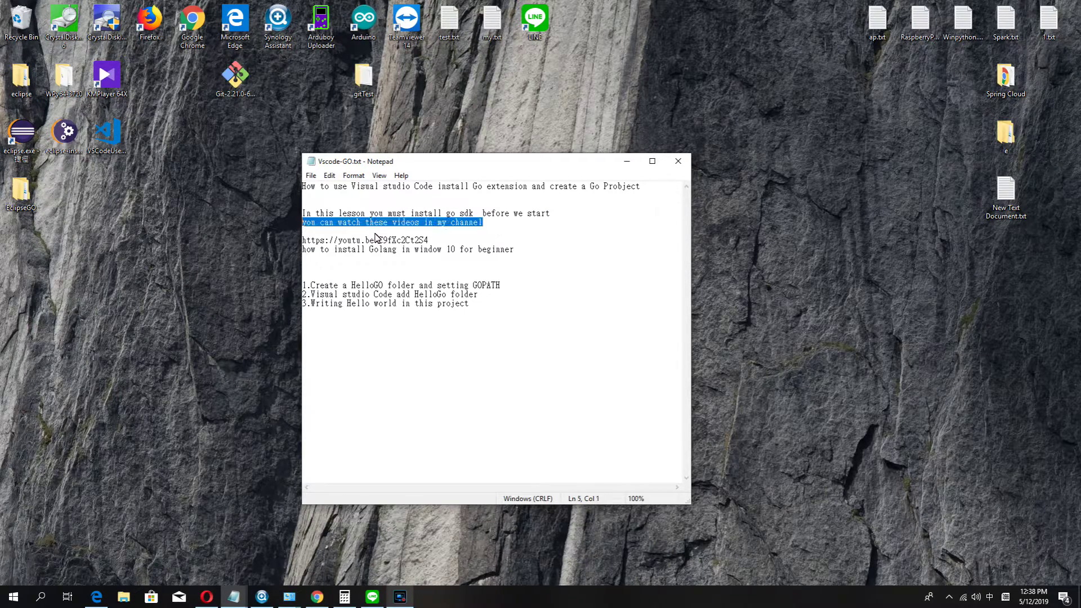
left_click(474, 235)
mouse_move(523, 253)
left_mouse_down()
mouse_move(284, 248)
mouse_move(257, 233)
left_mouse_up()
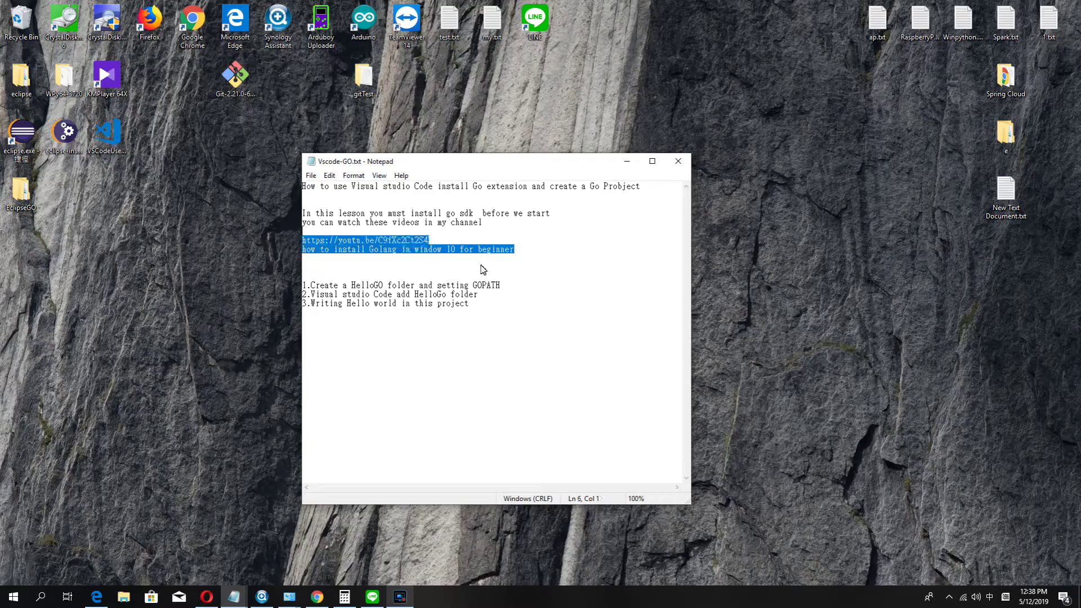
left_click(556, 266)
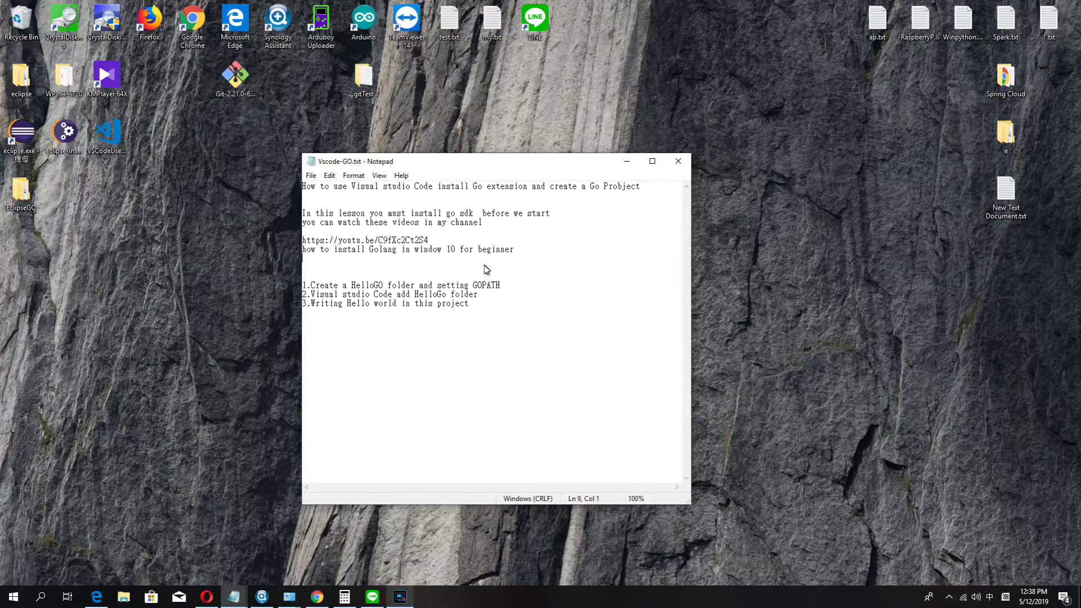
left_click(154, 323)
Launch VS Code, install Microsoft's Go extension from Extensions, and close the editor.
left_click(12, 598)
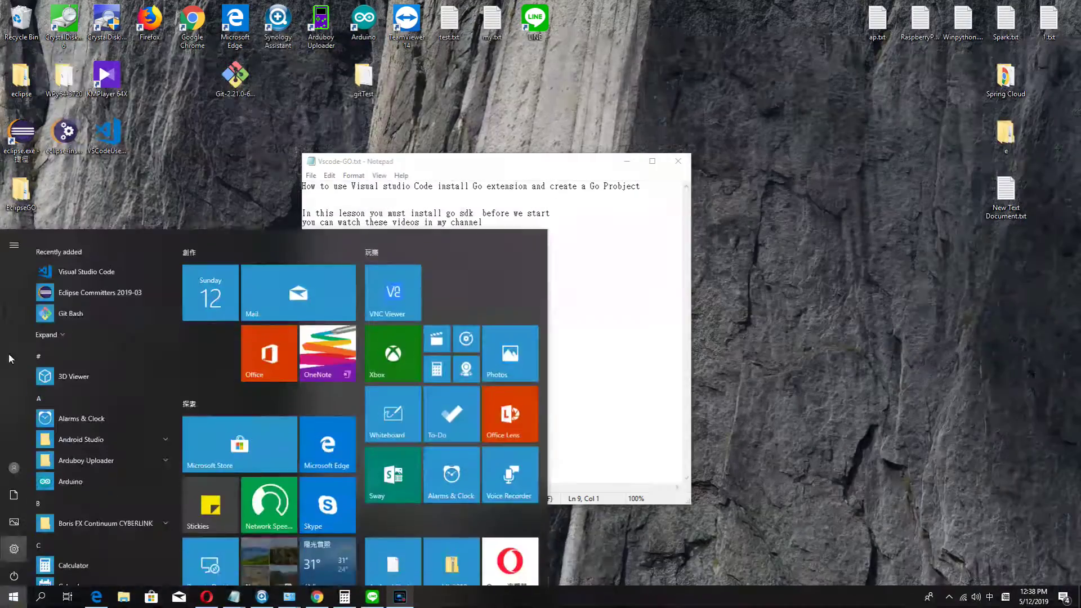
left_click(61, 258)
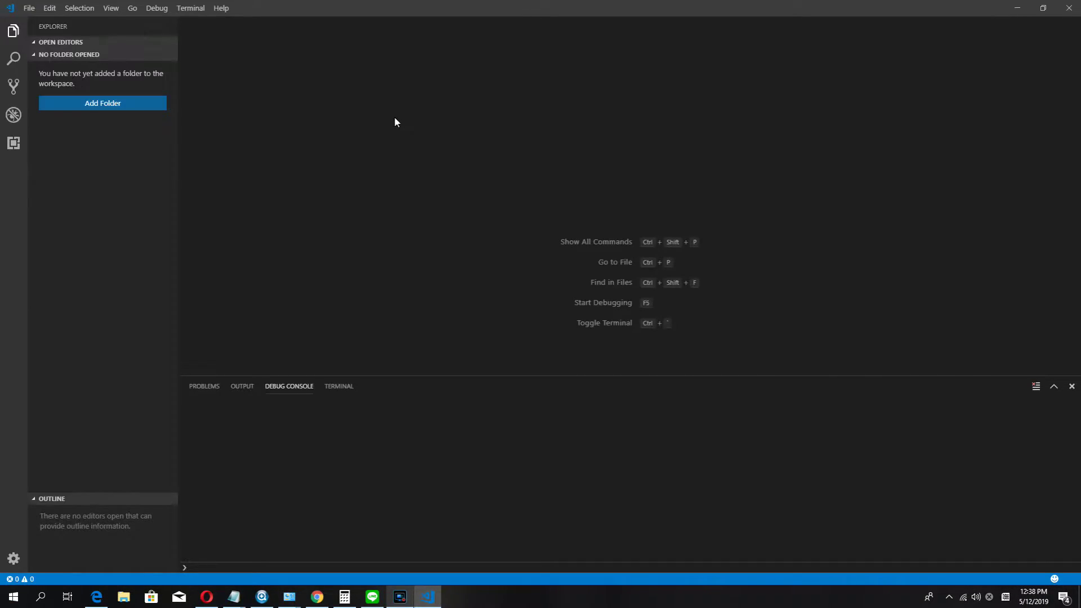
left_click(13, 144)
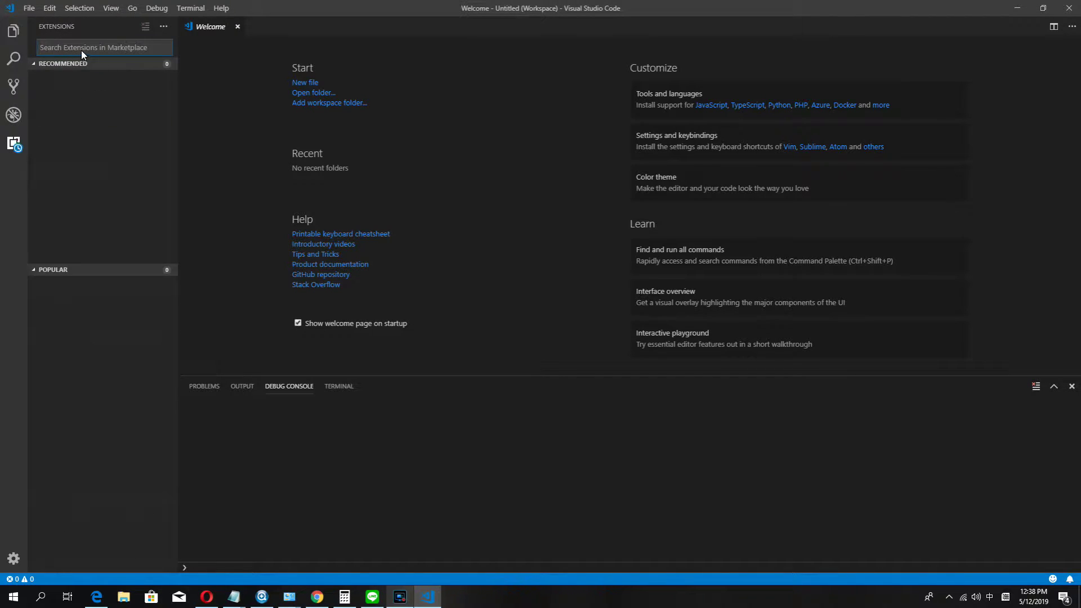
type("Go")
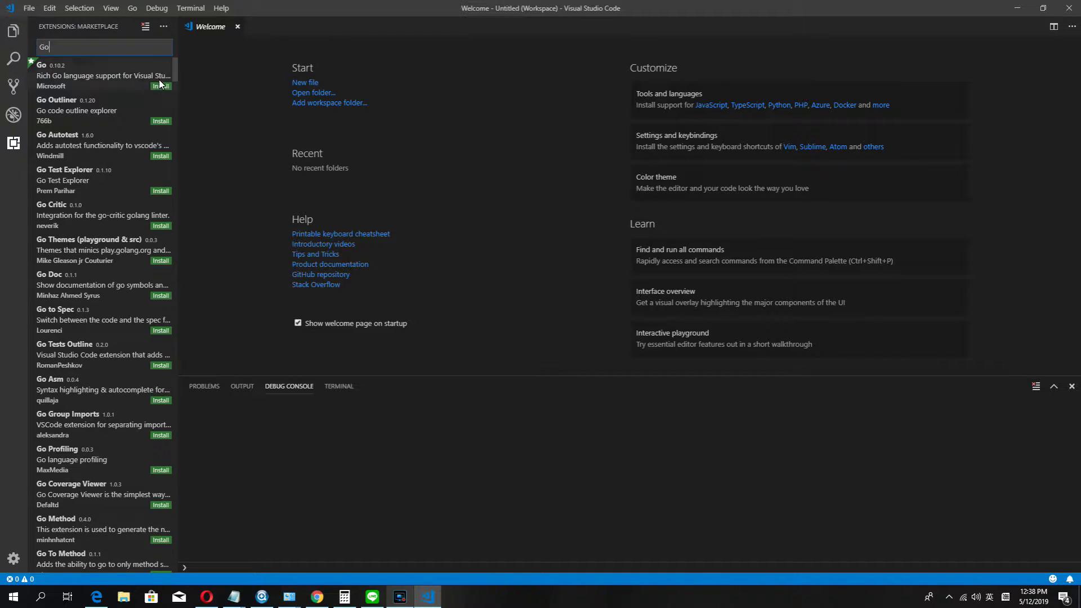
left_click(159, 85)
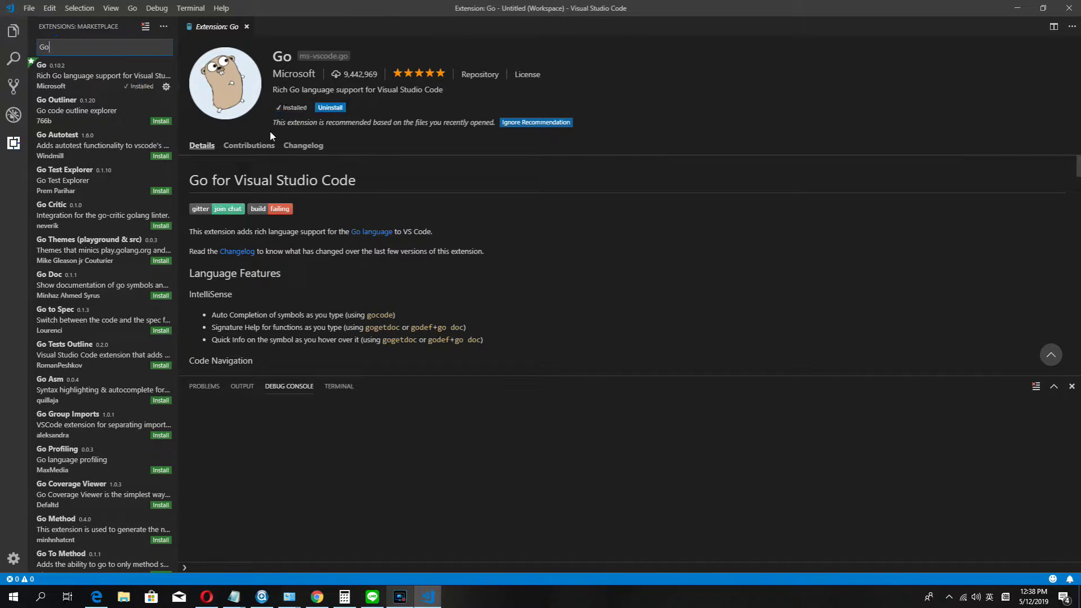
left_click(1071, 8)
Relaunch VS Code and confirm the Go extension is enabled in Extensions.
left_click(14, 596)
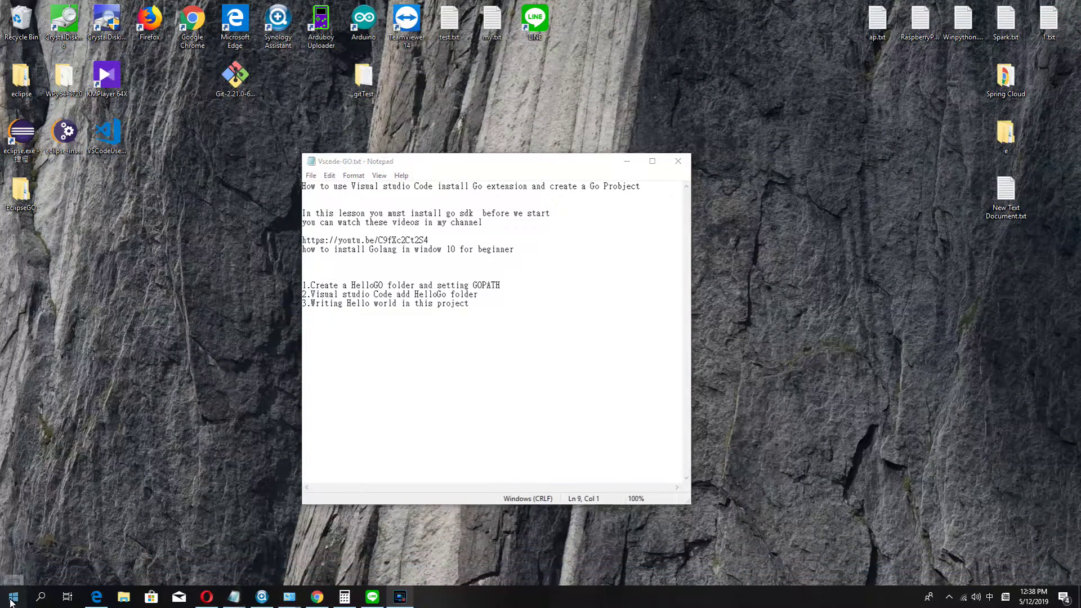
left_click(74, 263)
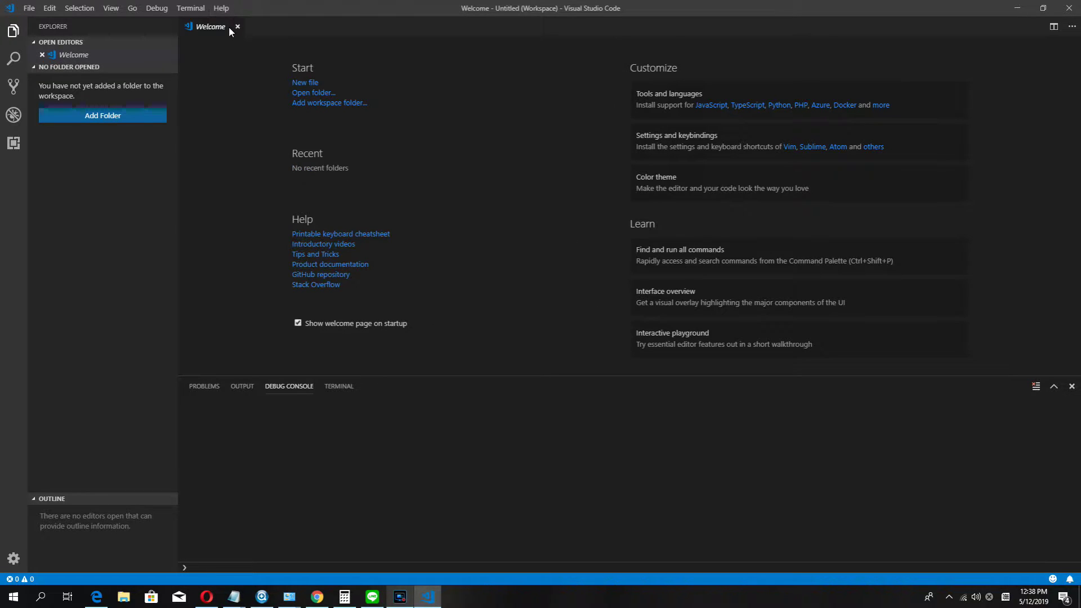
left_click(14, 145)
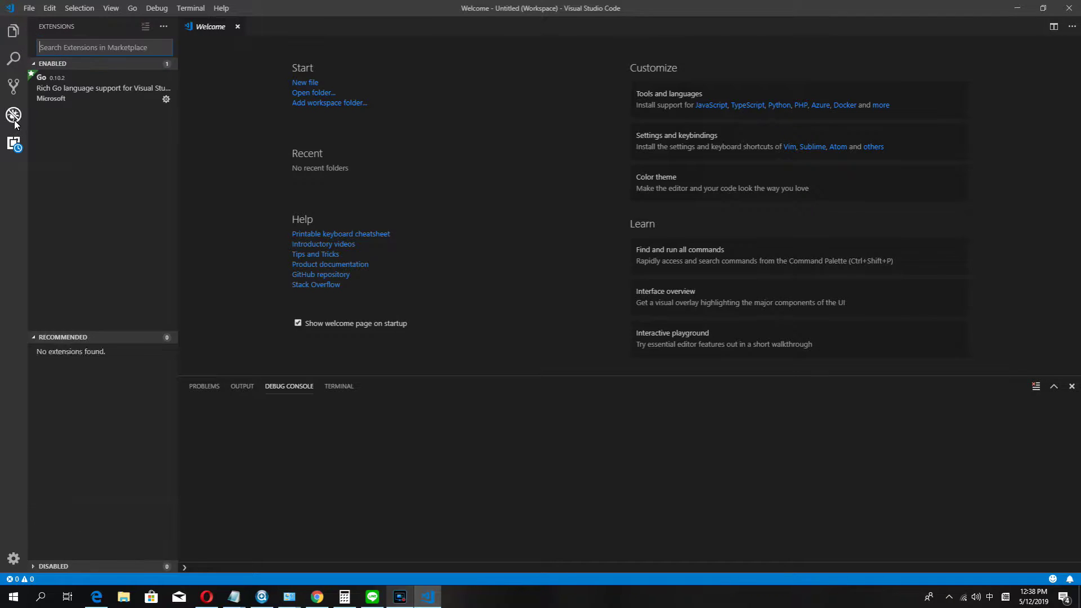
Look through the Debug, Source Control, Search and Explorer views, then show the desktop.
left_click(14, 115)
left_click(13, 86)
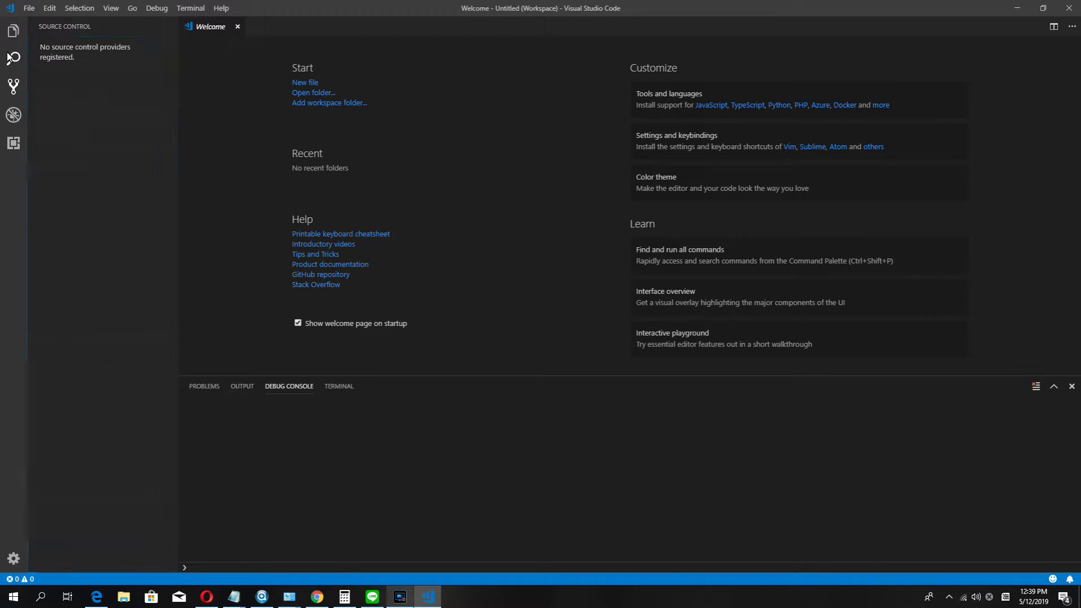
left_click(13, 58)
left_click(14, 30)
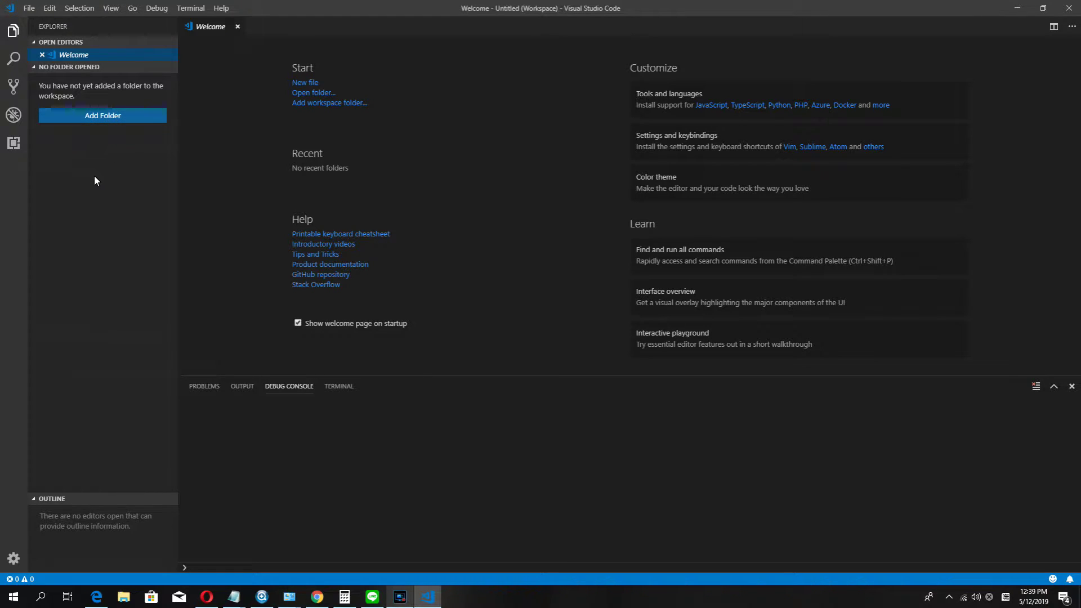
key("super+d")
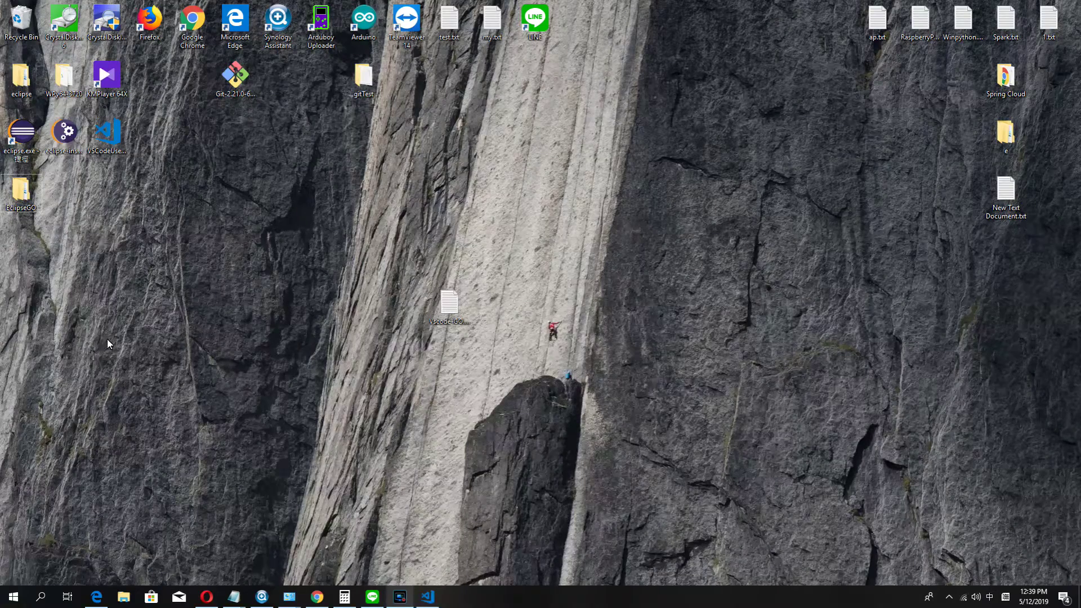
Create a new desktop folder named HelloGO, copying the name from the notes.
right_click(108, 344)
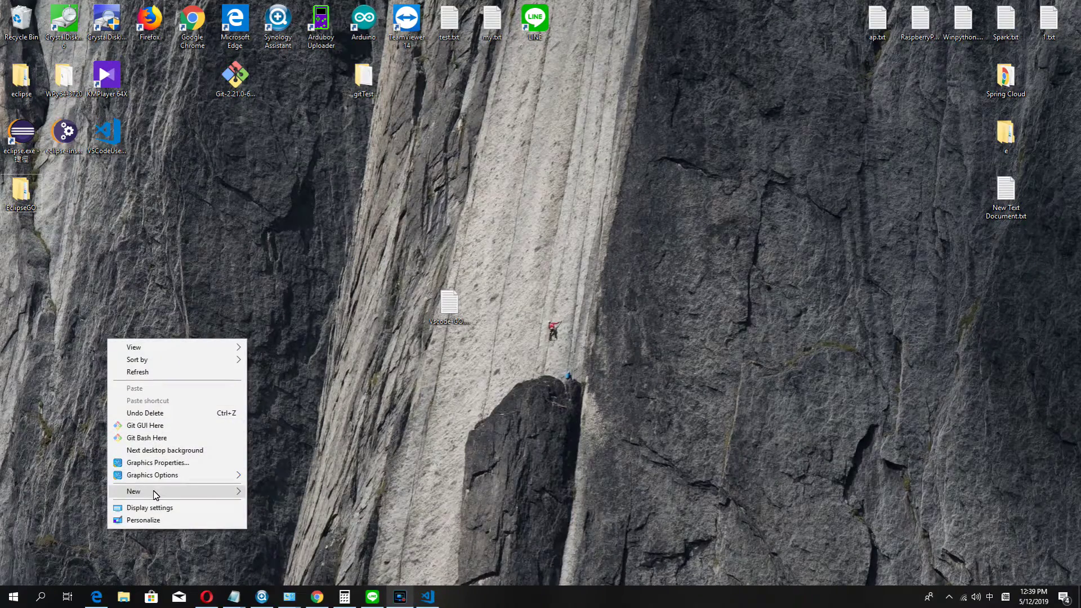
left_click(267, 495)
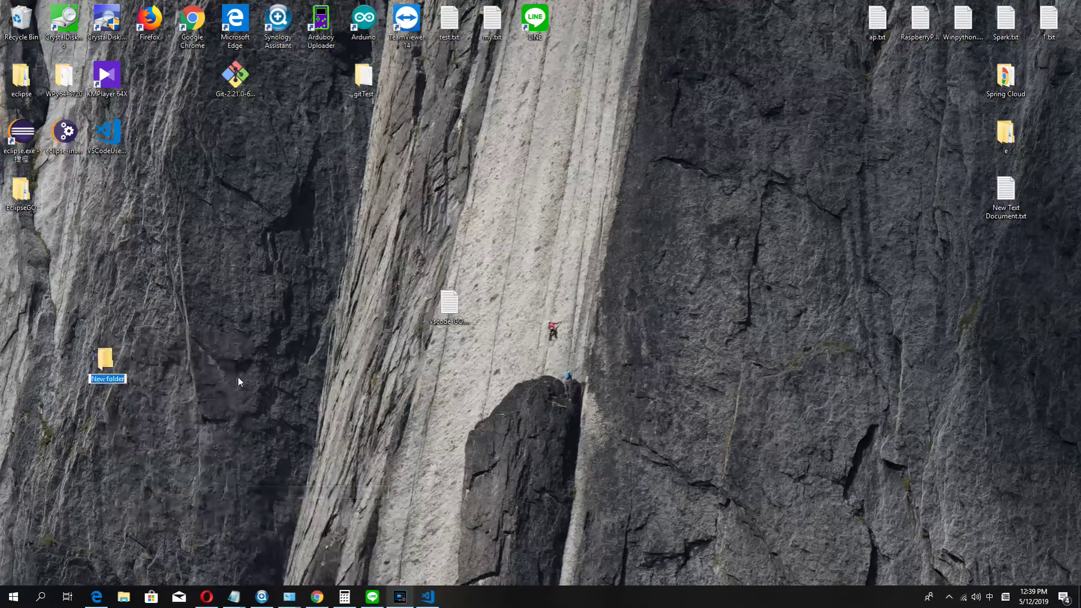
left_click(234, 597)
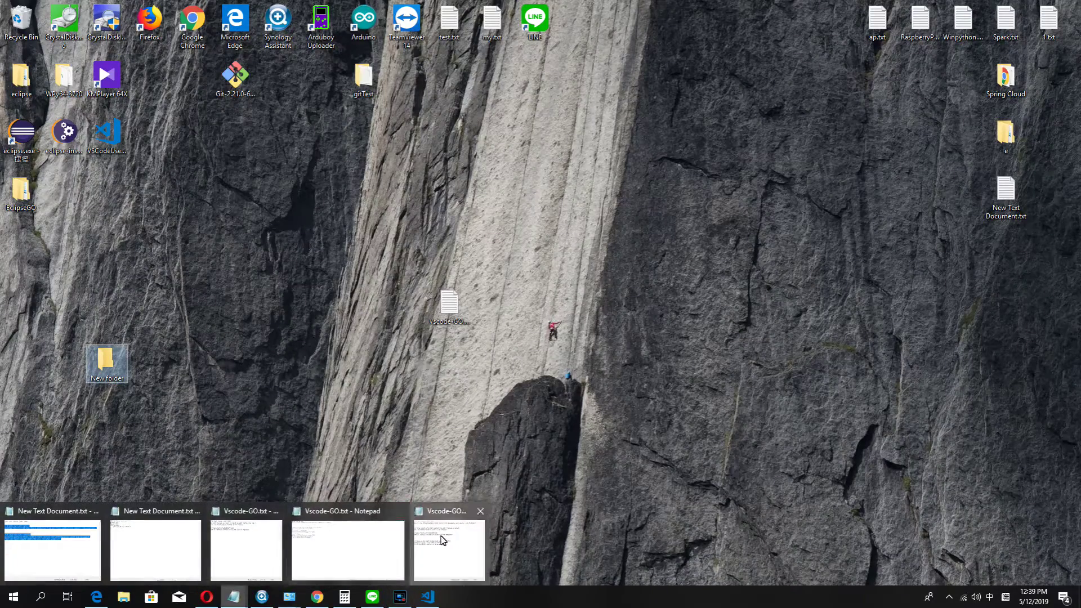
left_click(441, 541)
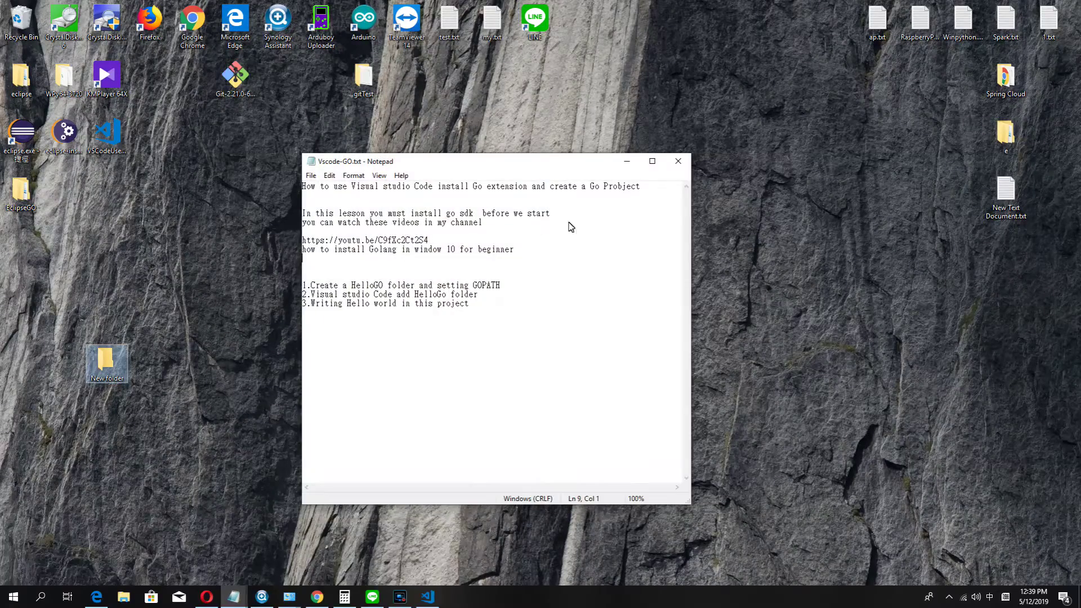
double_click(372, 285)
key("ctrl+c")
left_click(122, 364)
key("F2")
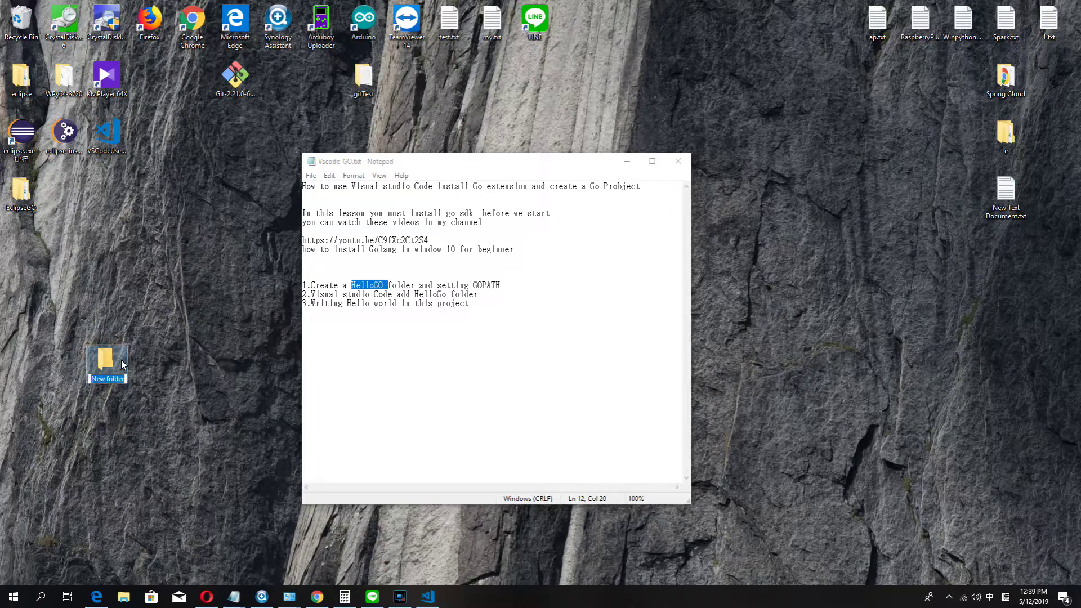
key("ctrl+v")
key("Return")
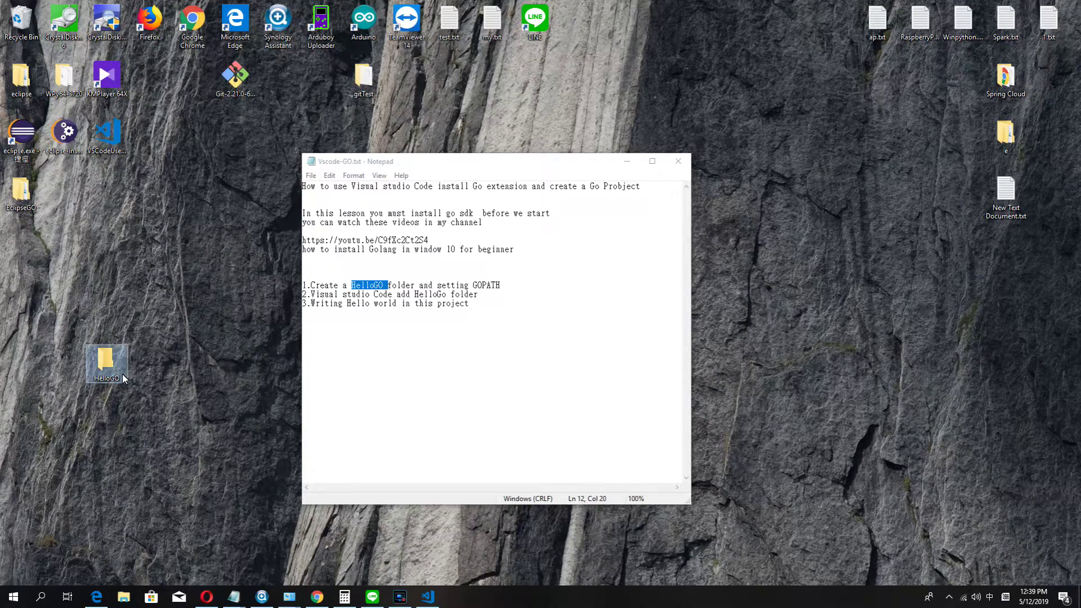
left_click(122, 378)
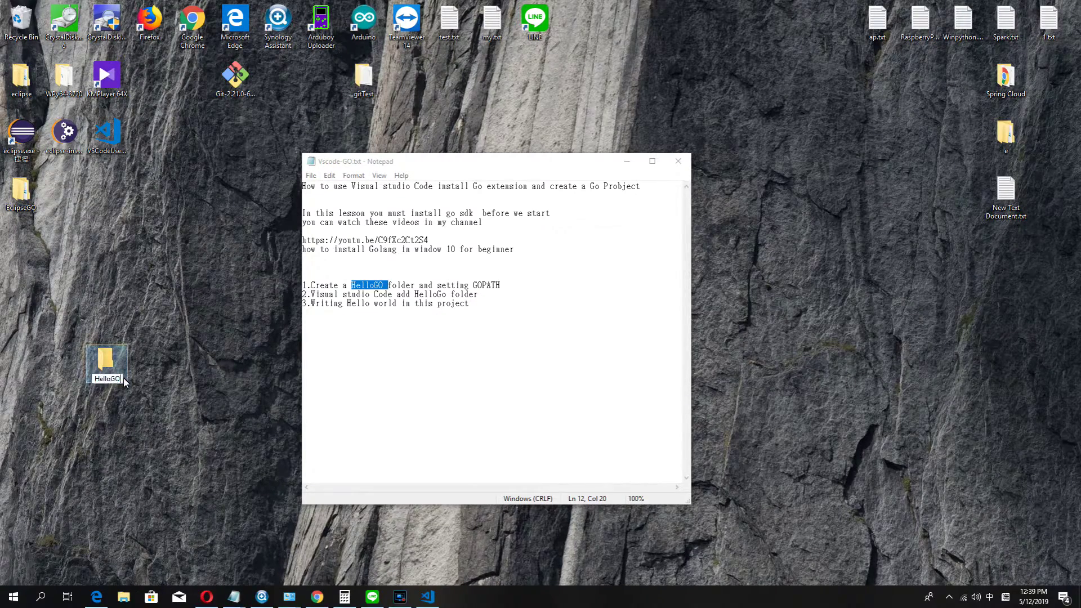
key("Return")
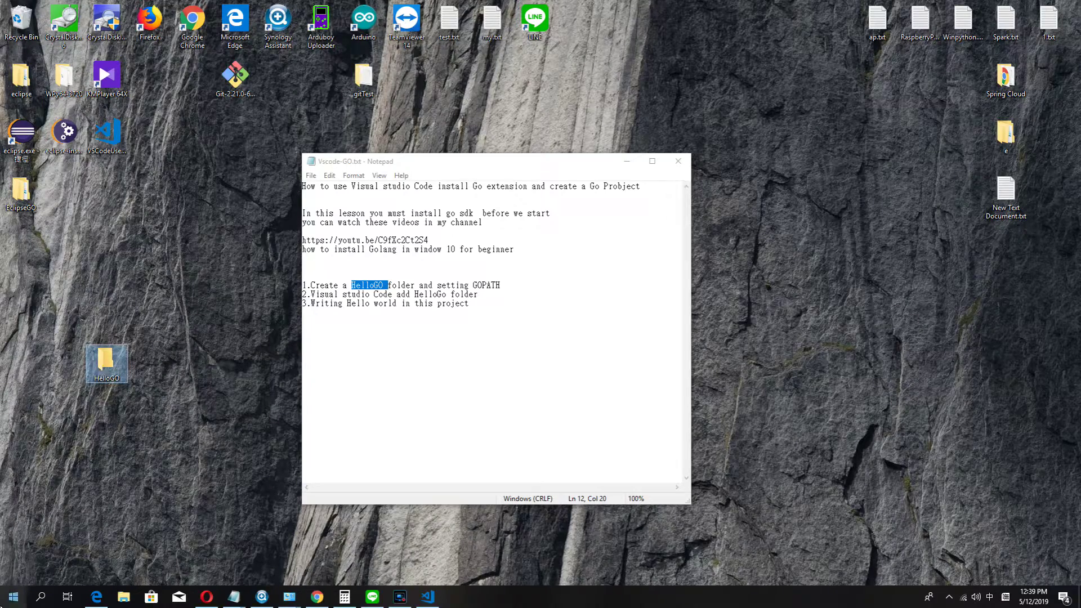
Highlight the notes step 'Create a HelloGO folder and setting GOPATH'.
left_click(493, 248)
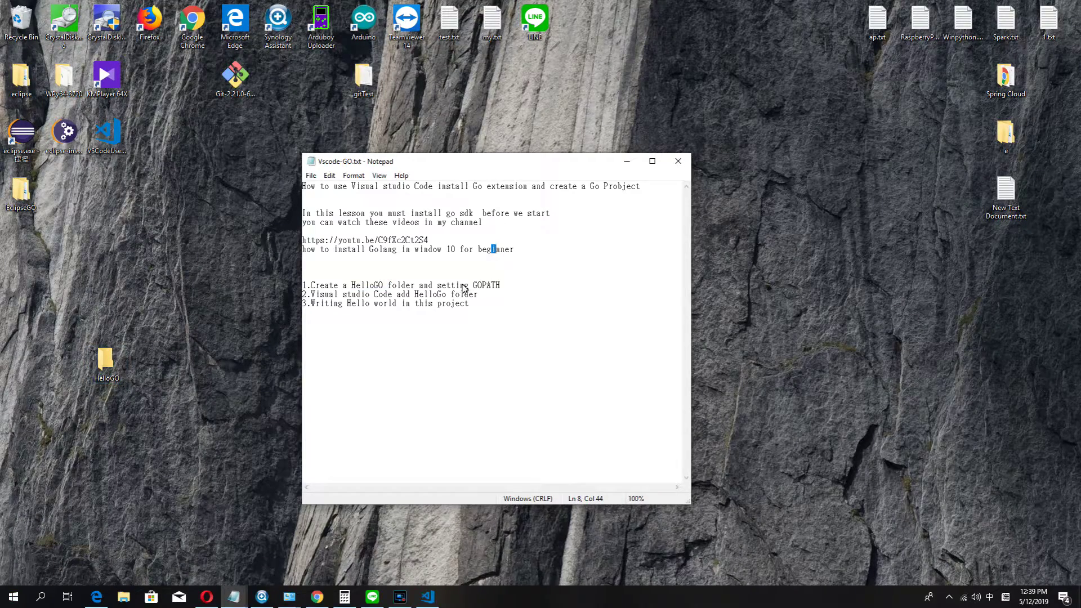
left_click_drag(312, 286, 487, 293)
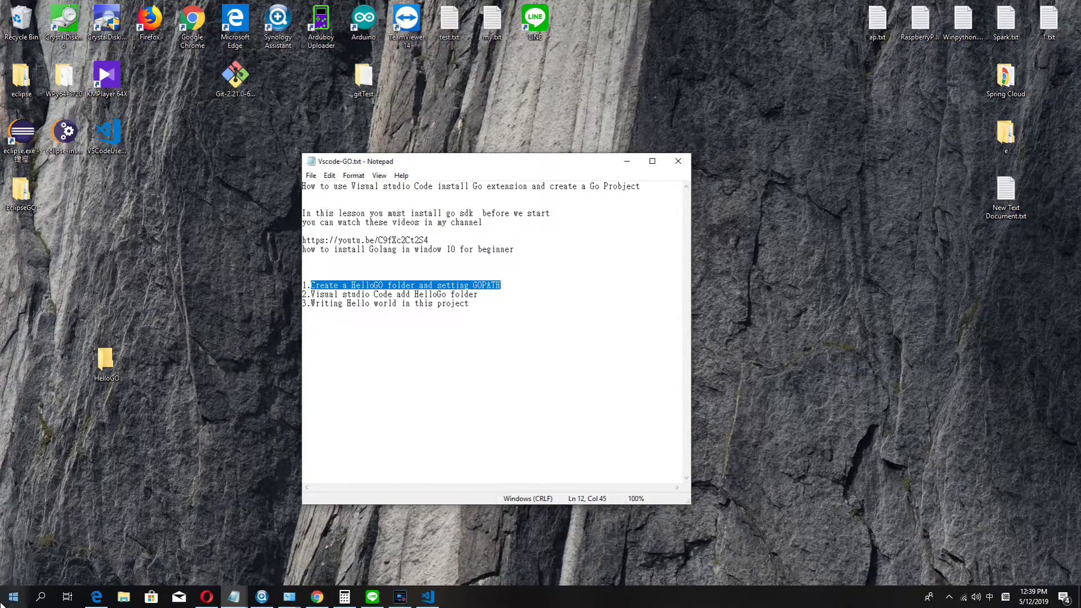
left_click(123, 598)
Through This PC's advanced system settings, change the user GOPATH variable to end in HelloGO.
left_click(169, 247)
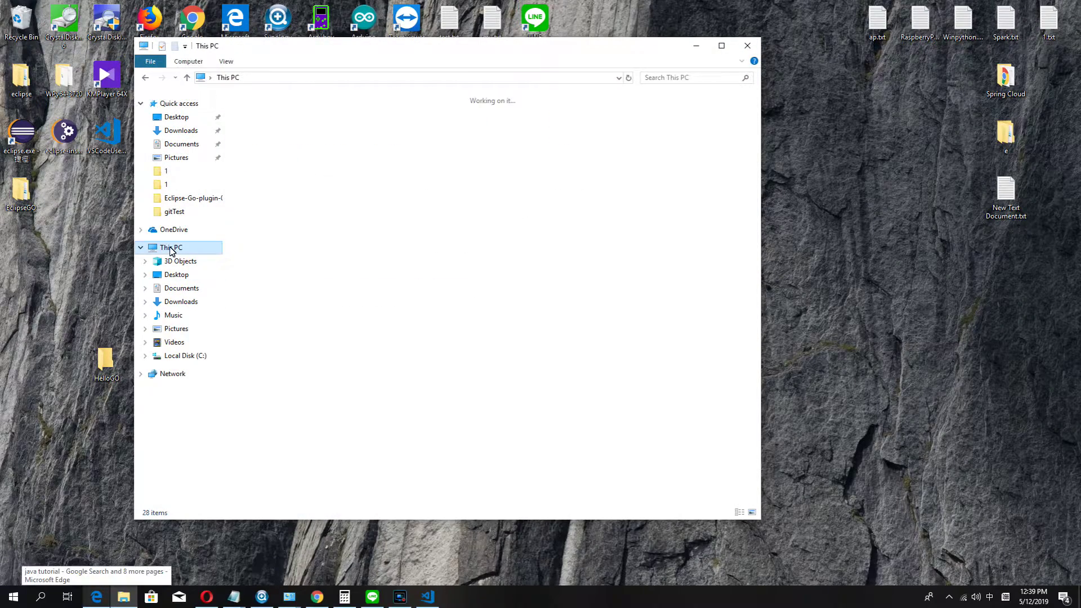
right_click(171, 247)
left_click(205, 395)
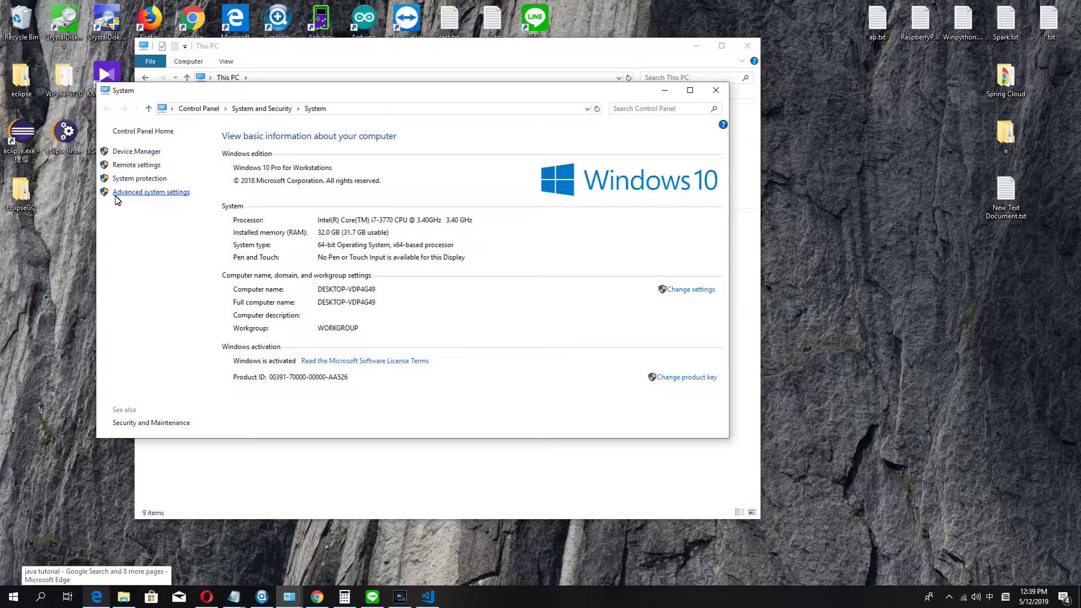
left_click(138, 194)
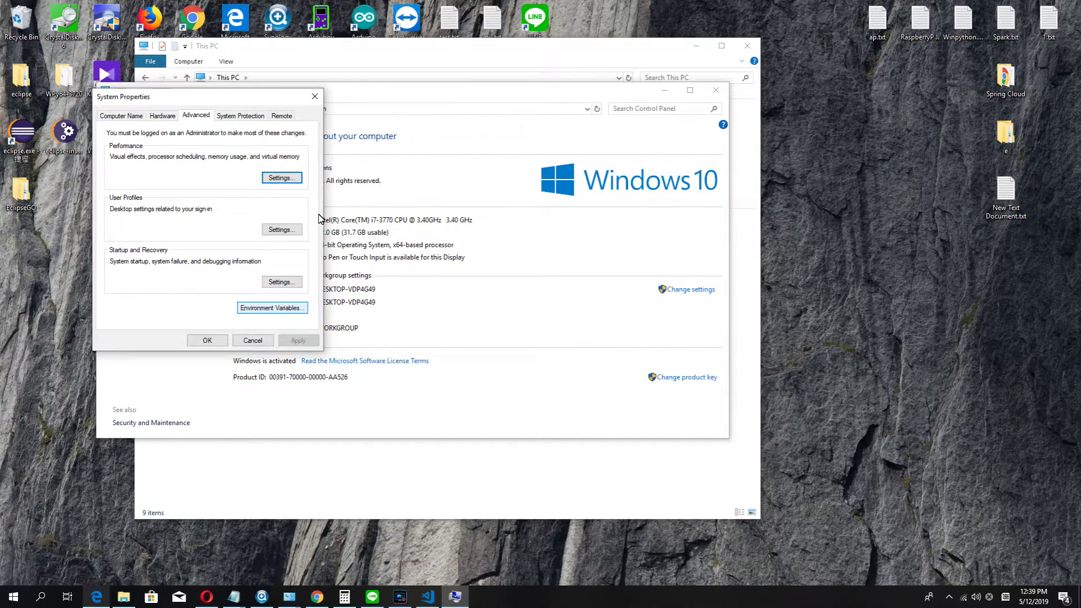
key("Return")
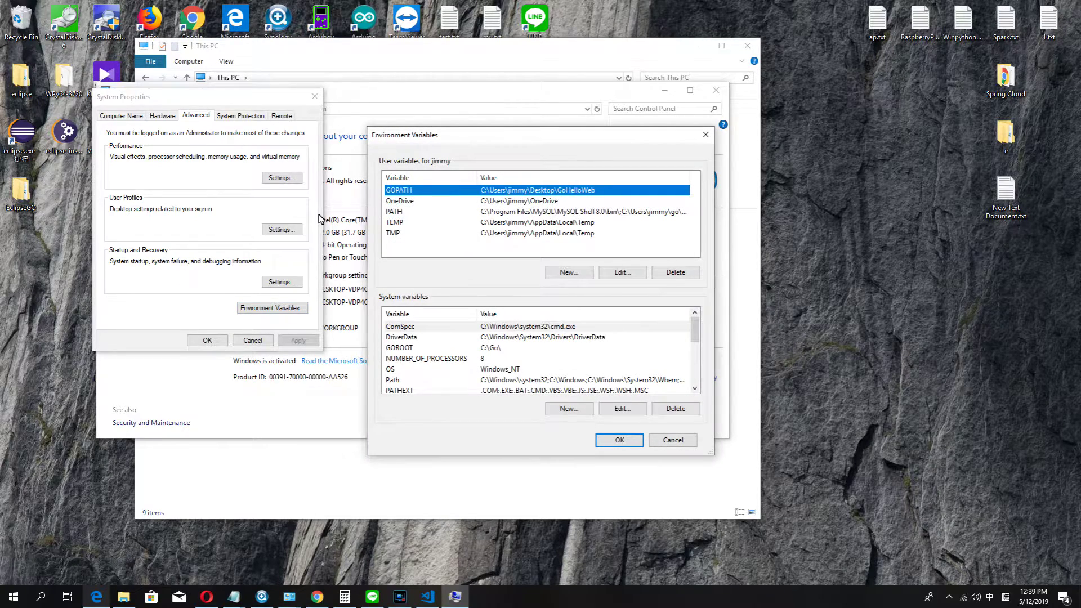
key("alt+e")
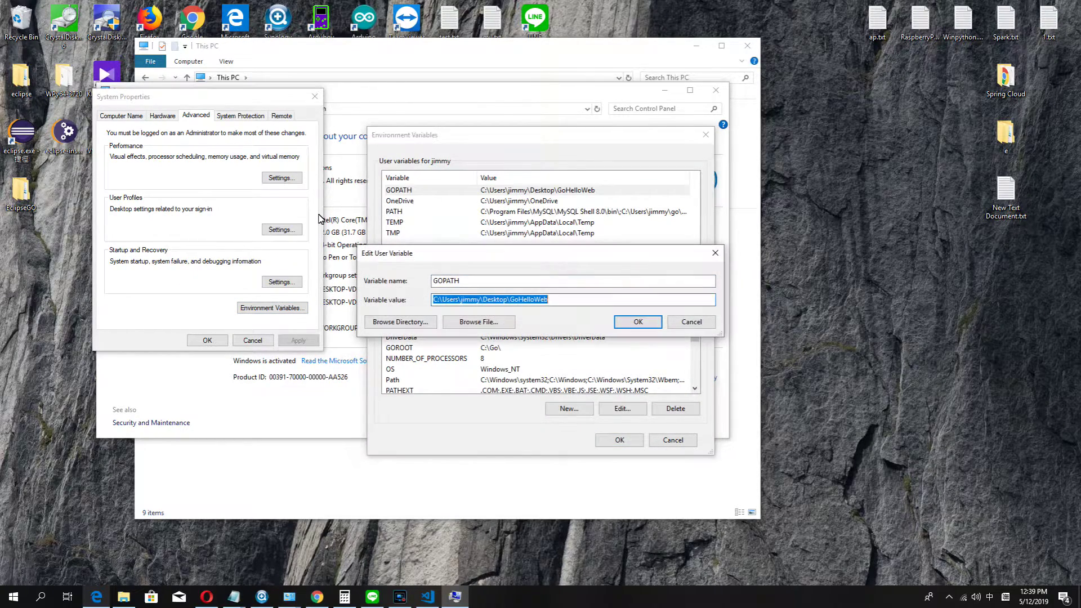
key("shift+End")
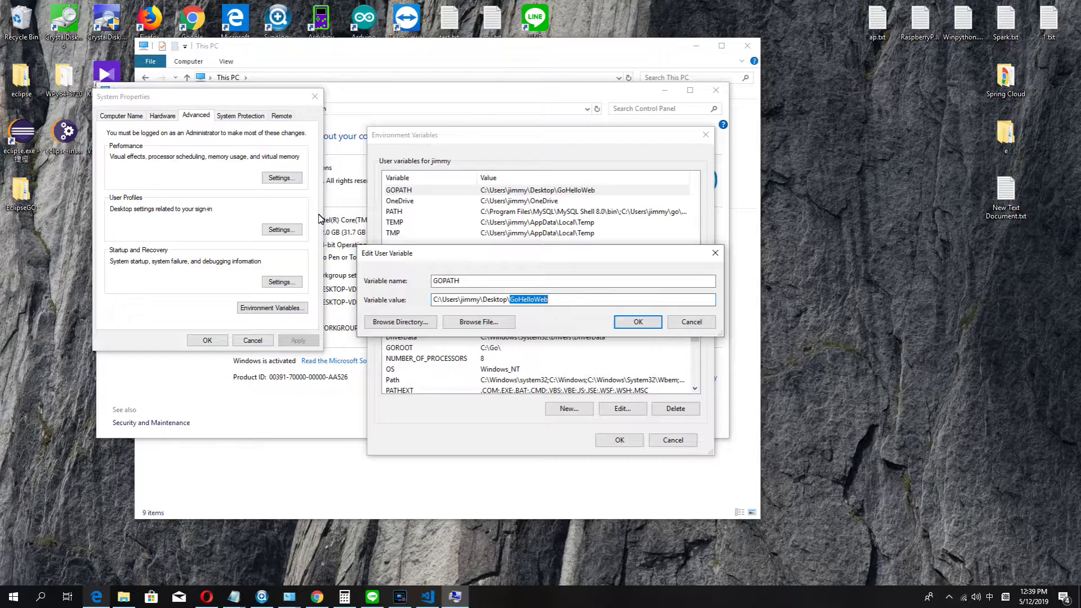
type("HelloGO")
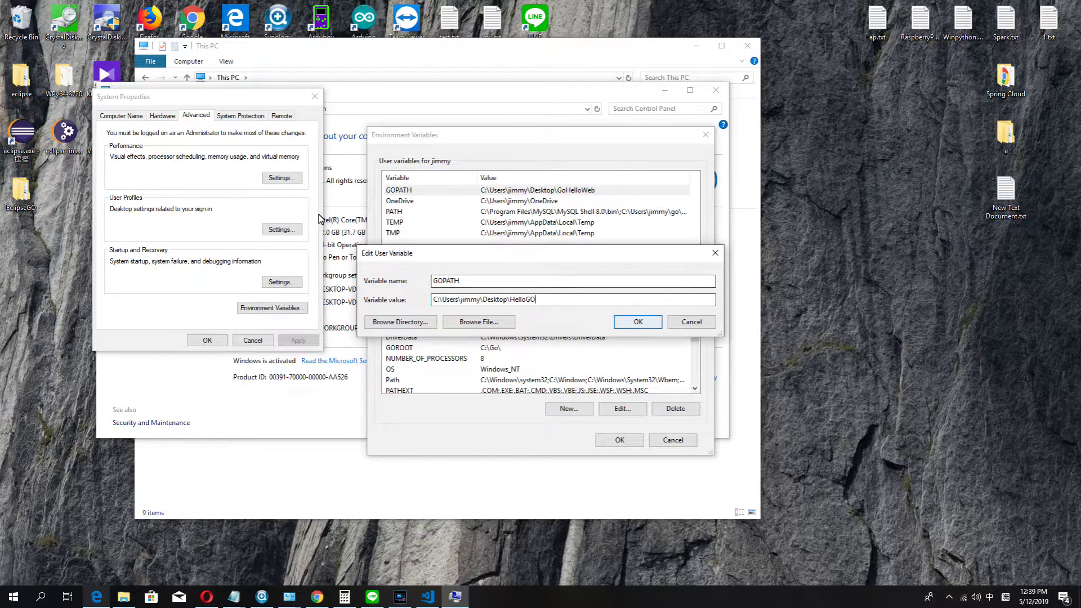
key("Return")
key("Return")
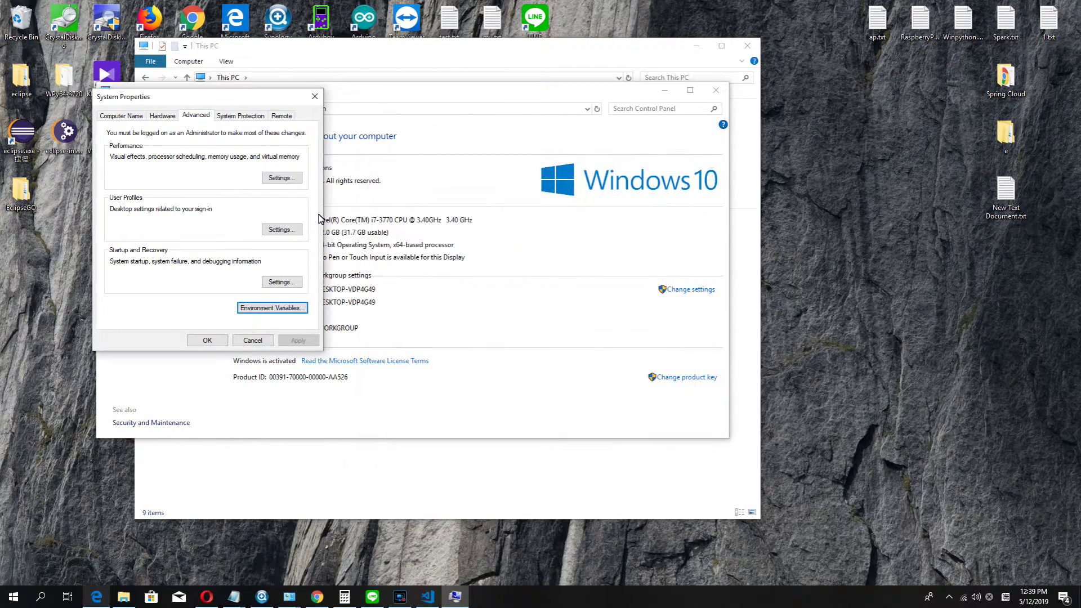
Close the system windows and mark the notes step about adding the HelloGo folder.
left_click(206, 340)
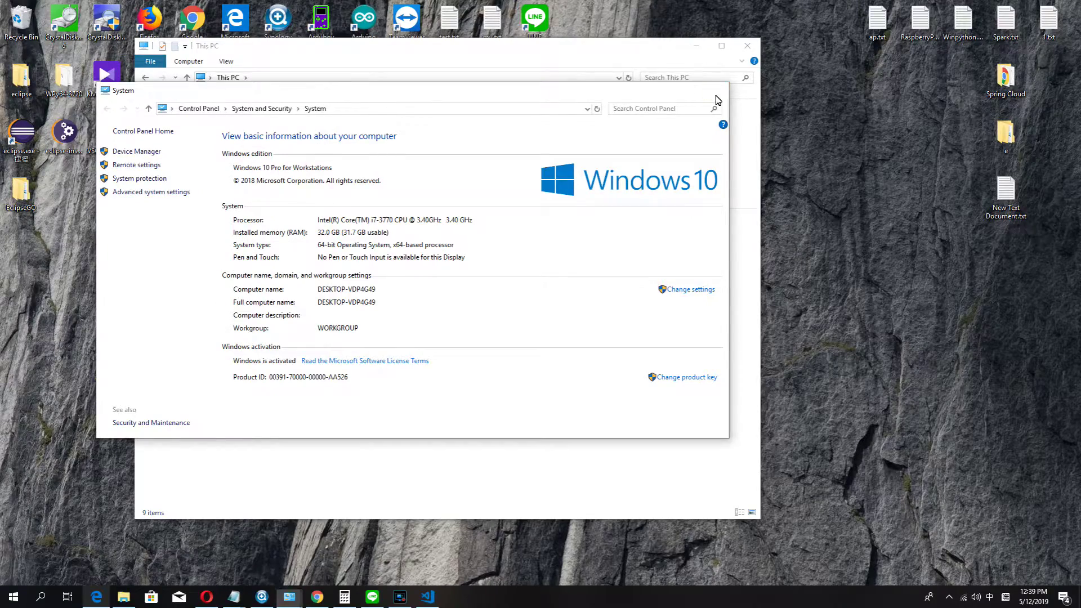
left_click(716, 93)
left_click(750, 51)
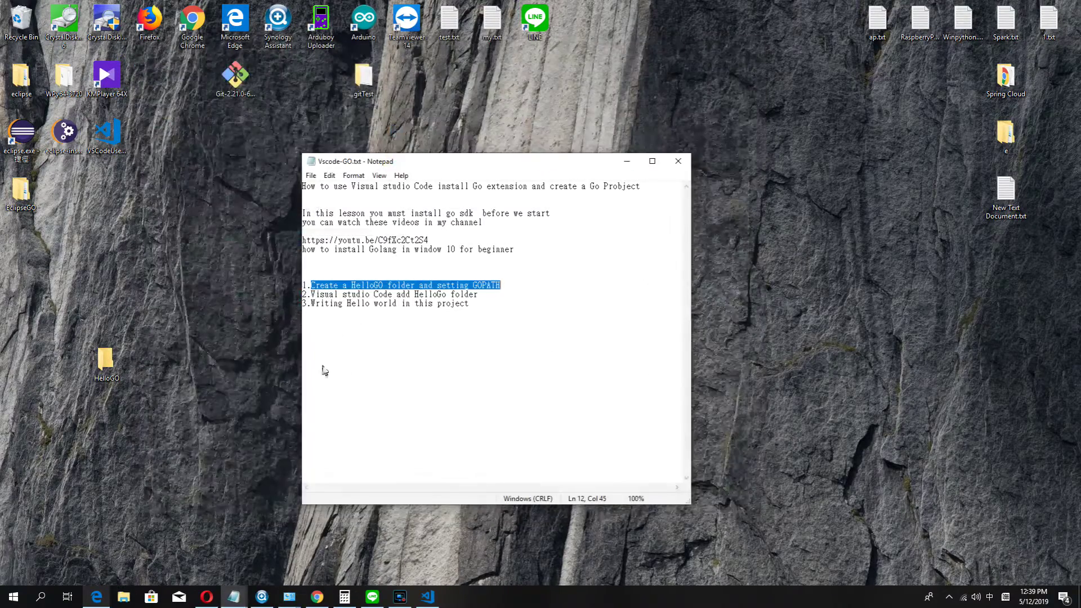
left_click(434, 323)
left_click(487, 295)
left_click_drag(379, 301, 278, 304)
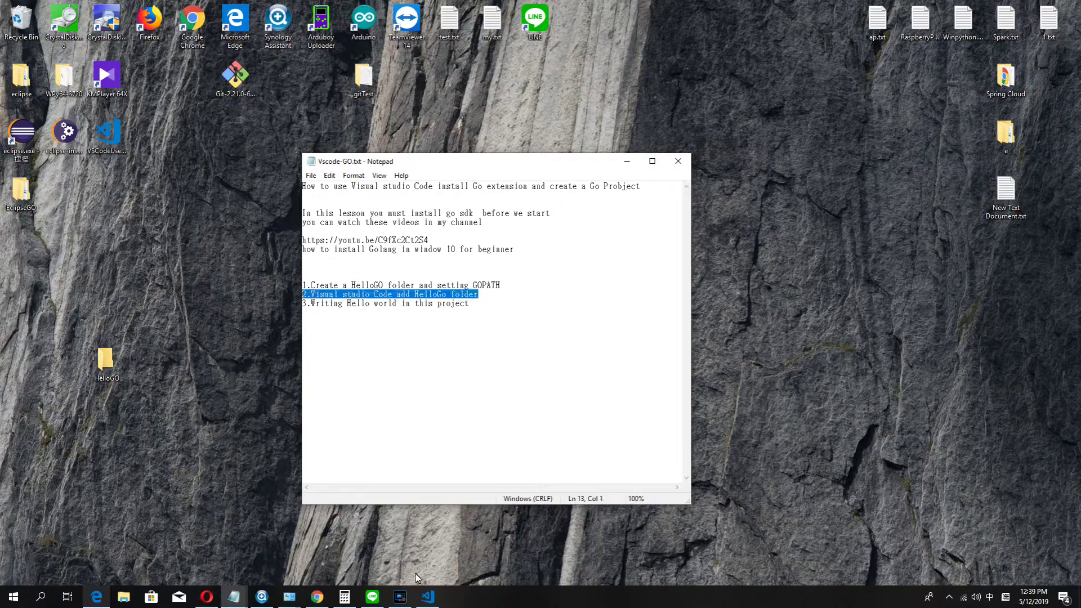
left_click(427, 597)
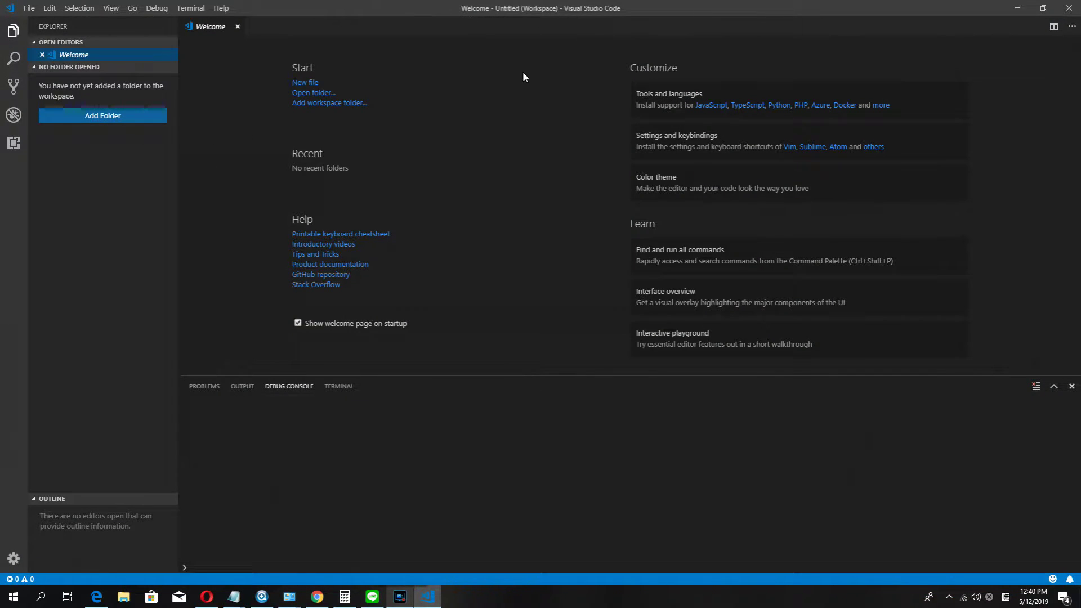
Add the Desktop's HelloGO folder to the workspace and expand it in Explorer.
left_click(65, 119)
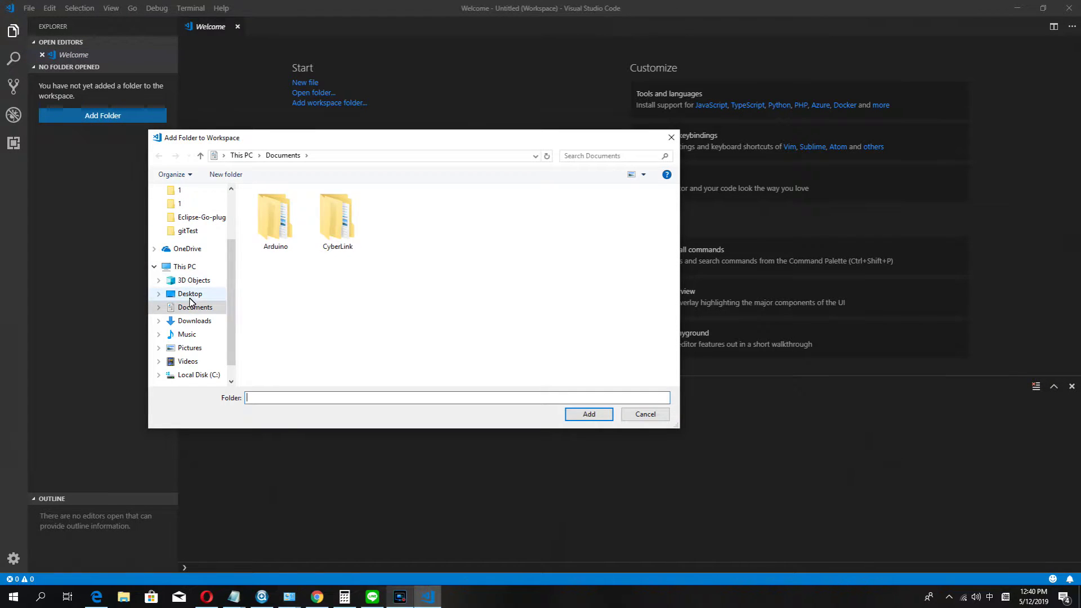
left_click(190, 293)
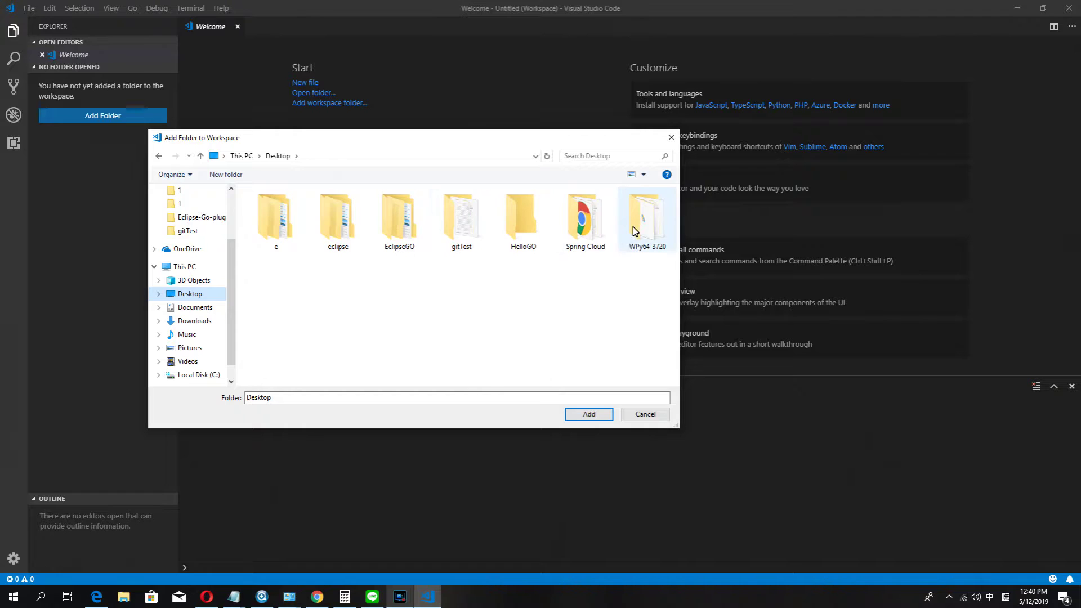
left_click(517, 226)
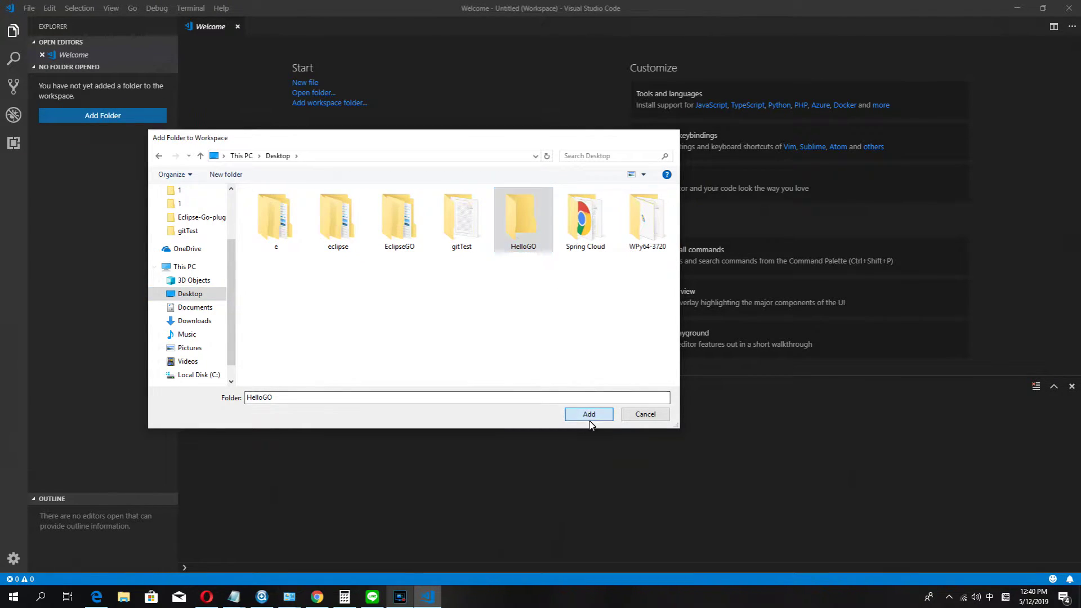
left_click(589, 414)
mouse_move(74, 66)
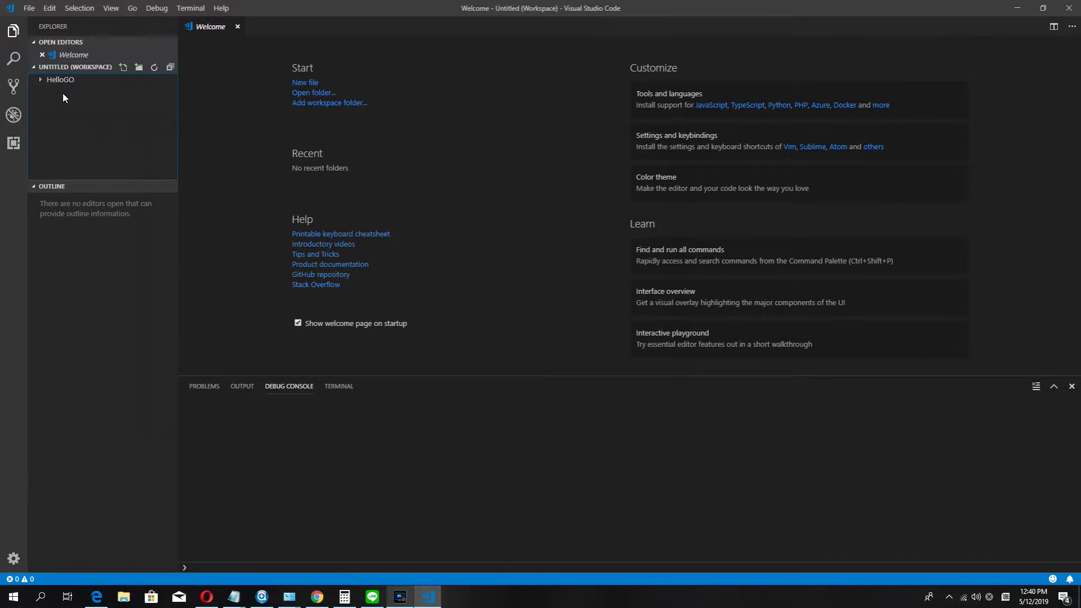
left_click(56, 82)
Create hello.go inside HelloGO and install all the missing Go tools.
left_click(63, 80)
right_click(63, 80)
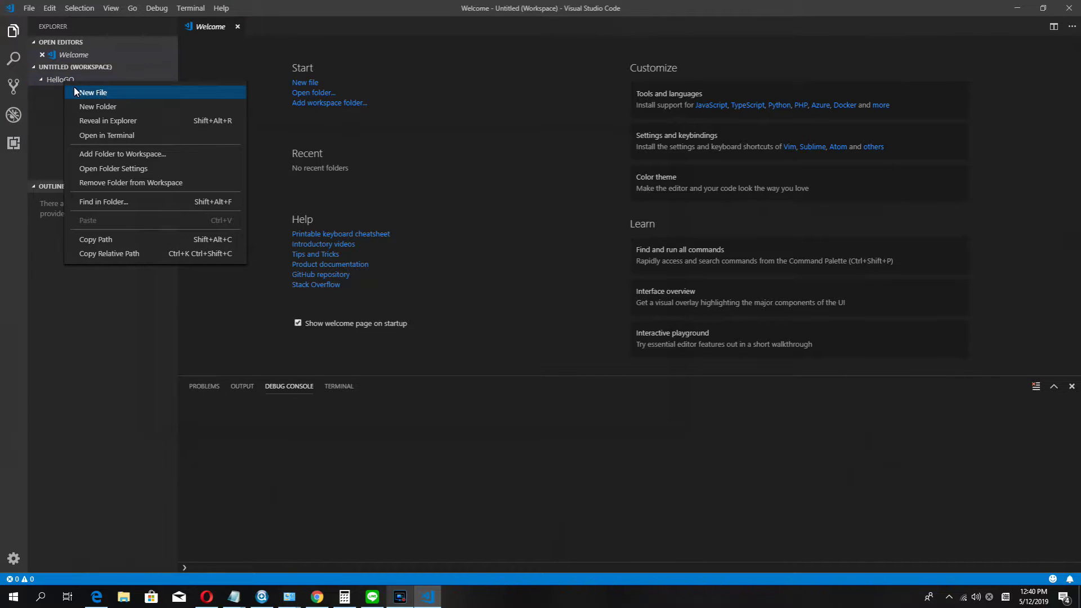
left_click(119, 93)
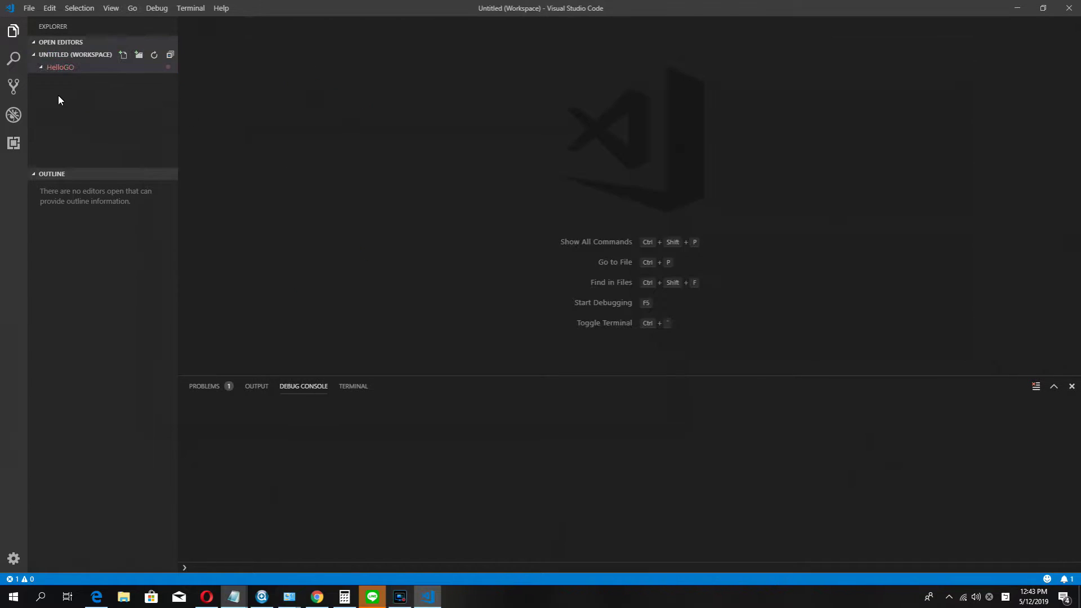
left_click(122, 54)
type("hello.go")
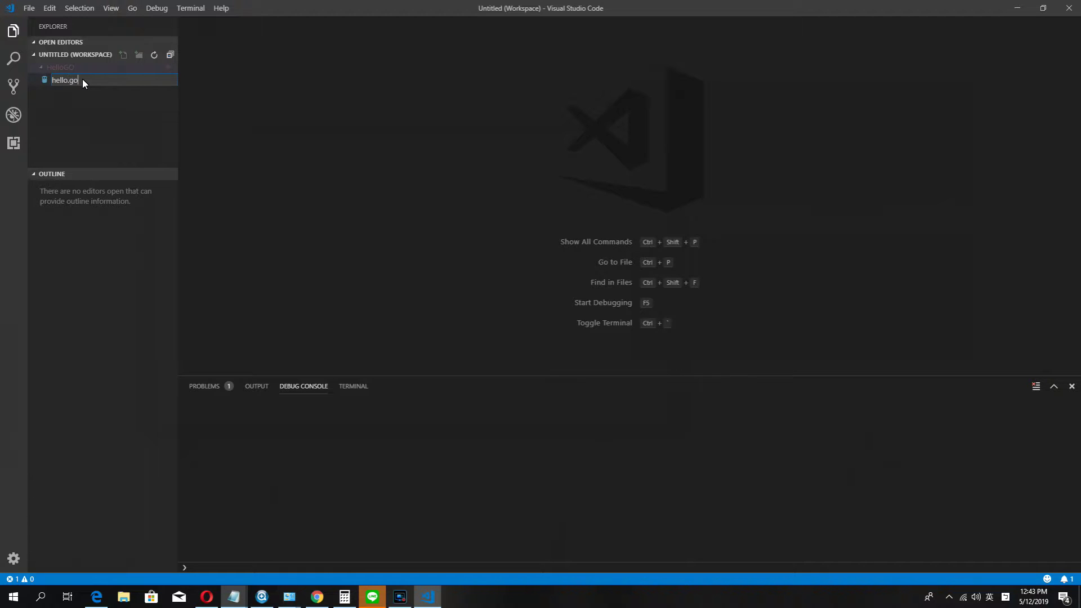
key("Return")
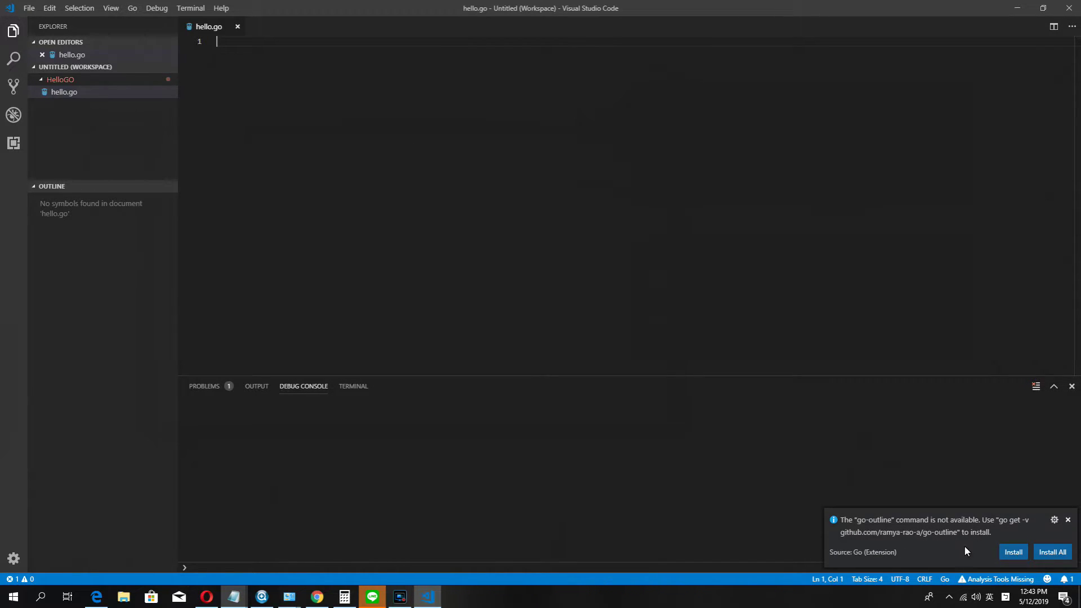
left_click(1051, 552)
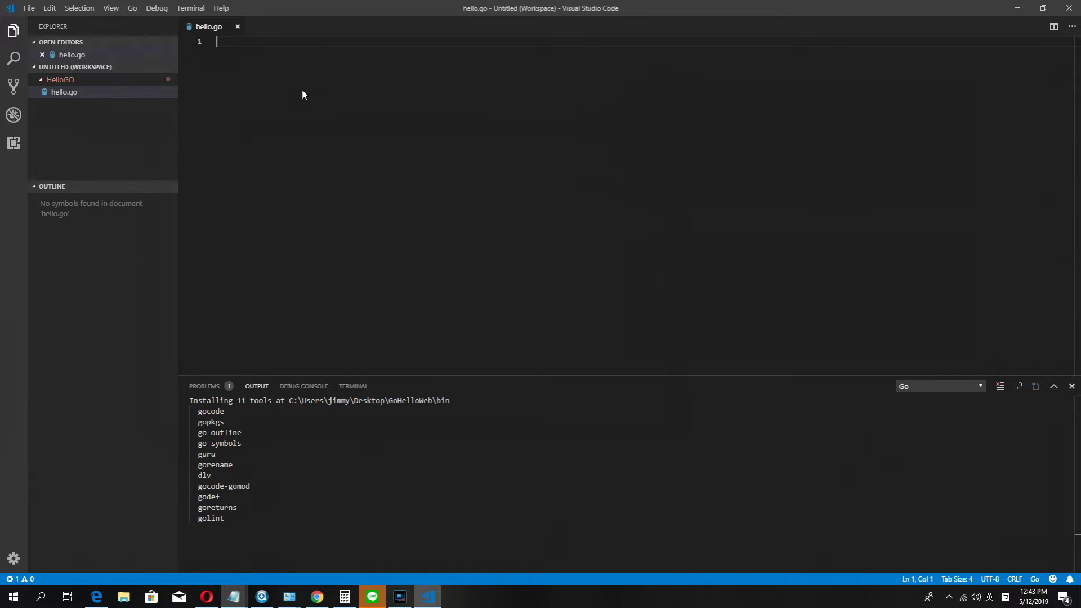
type("pack")
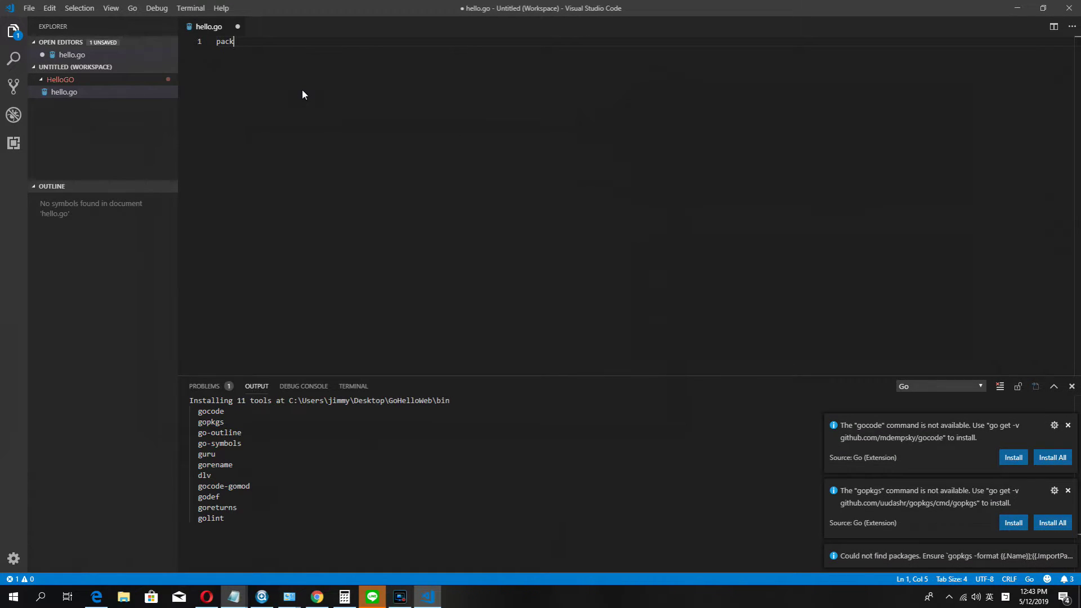
type("age")
type(" main")
Write import "fmt" and a main calling fmt.Println("hello World"), accepting the gopkgs install.
key("Return")
type("import")
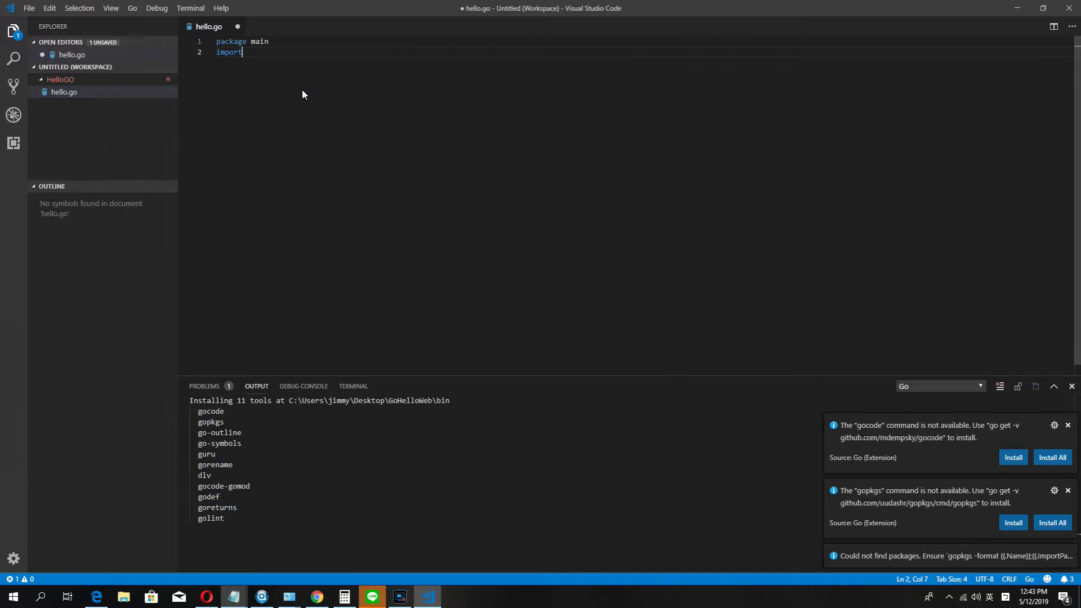
type(" \"f")
type("mt")
key("Return")
key("Return")
type("func main()")
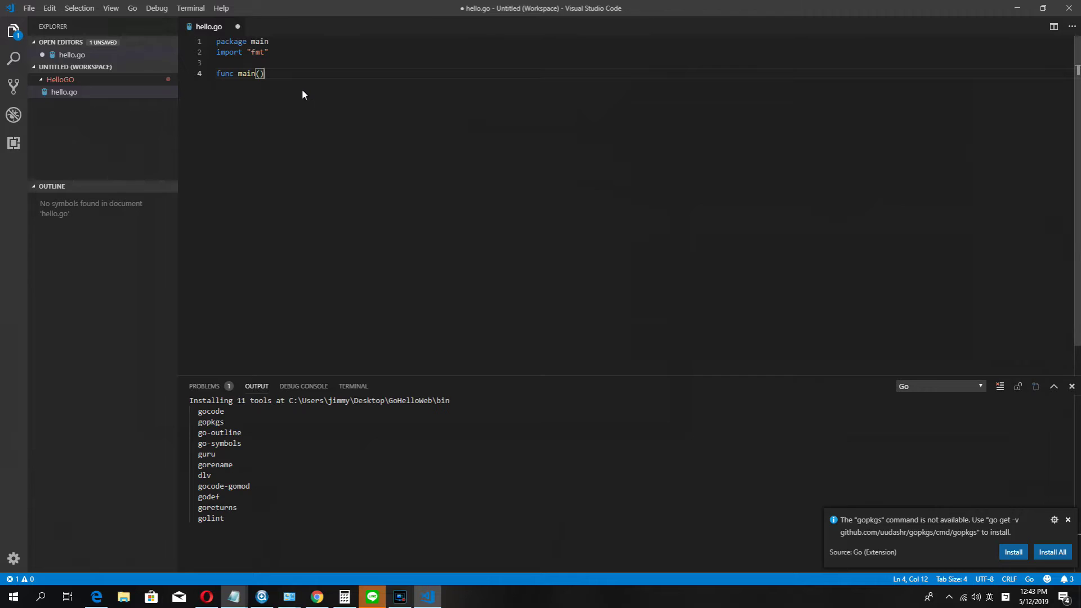
type("{")
key("Left")
key("Return")
key("Return")
type("fm")
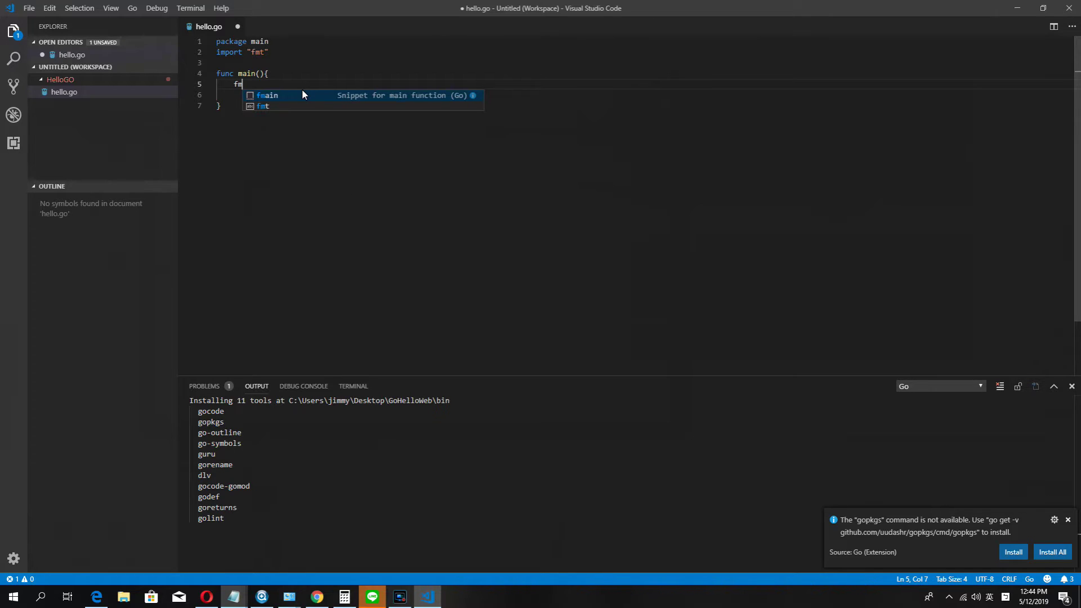
type("t")
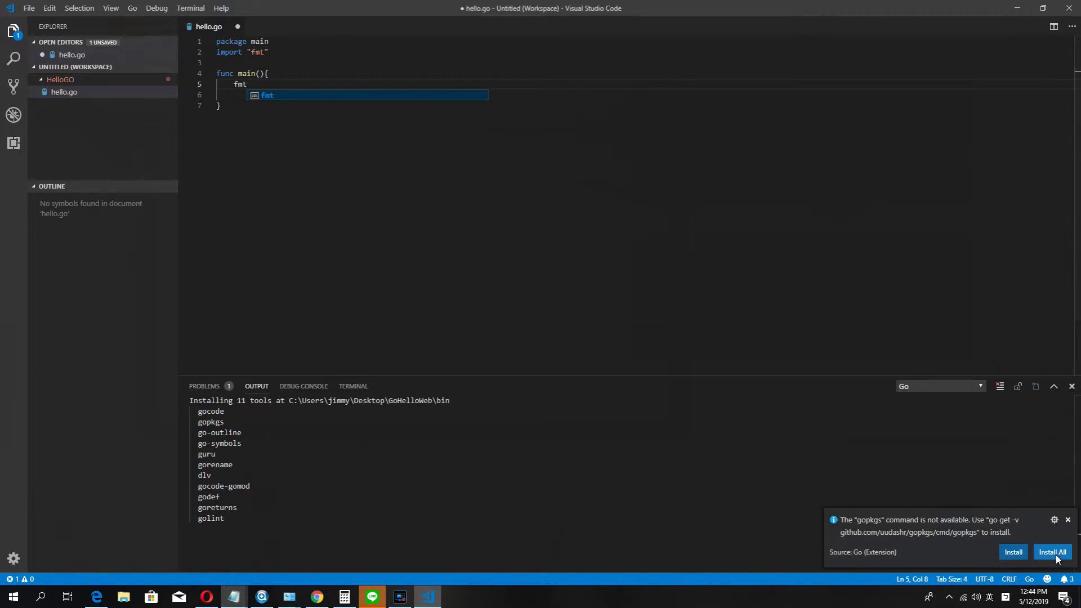
left_click(1052, 551)
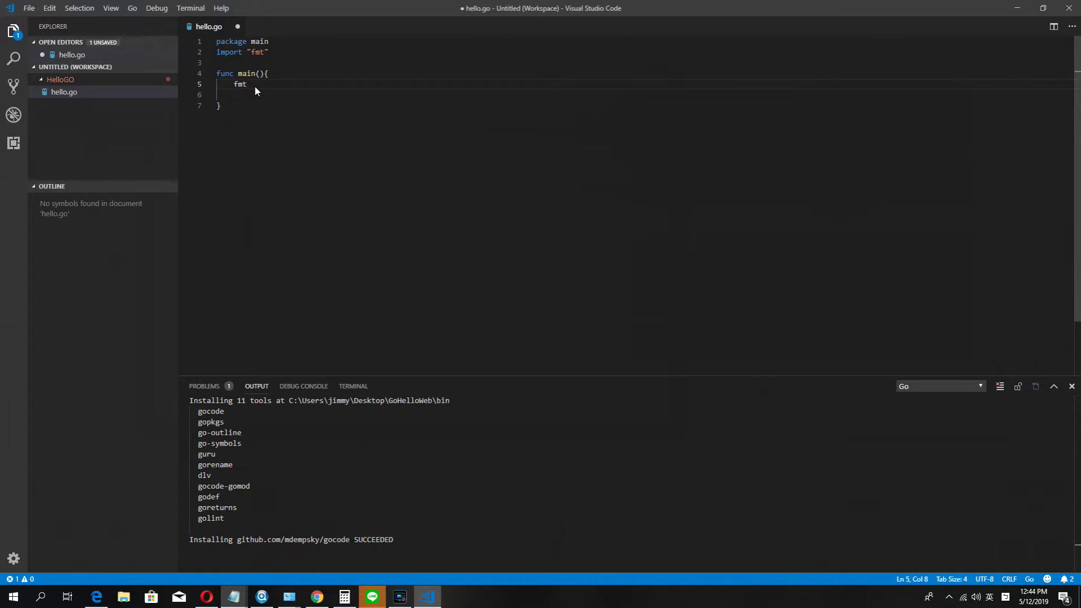
type(".Pr")
type("intl")
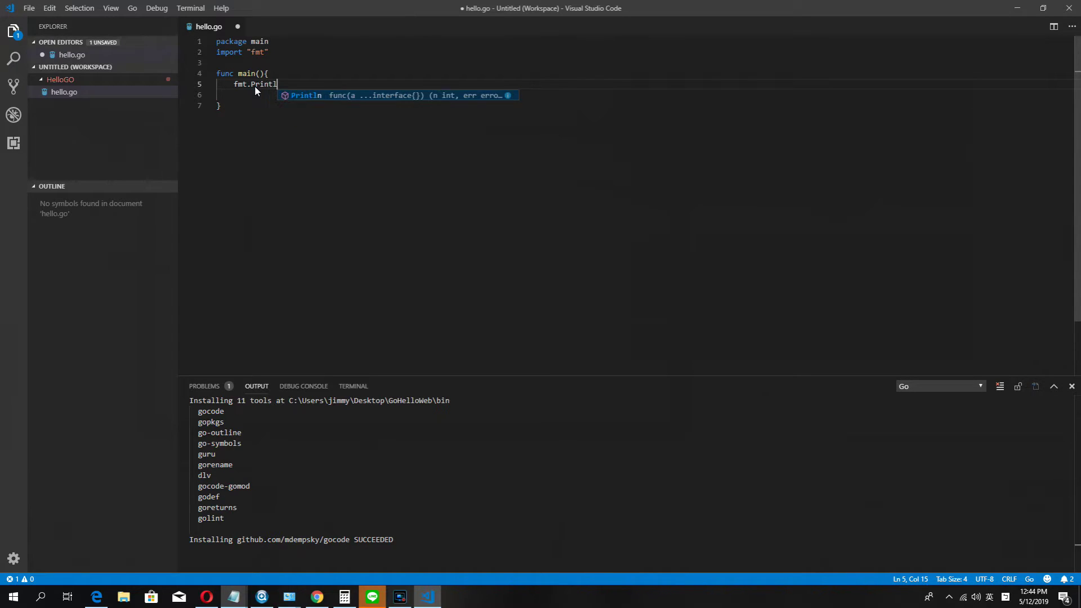
type("n(\"")
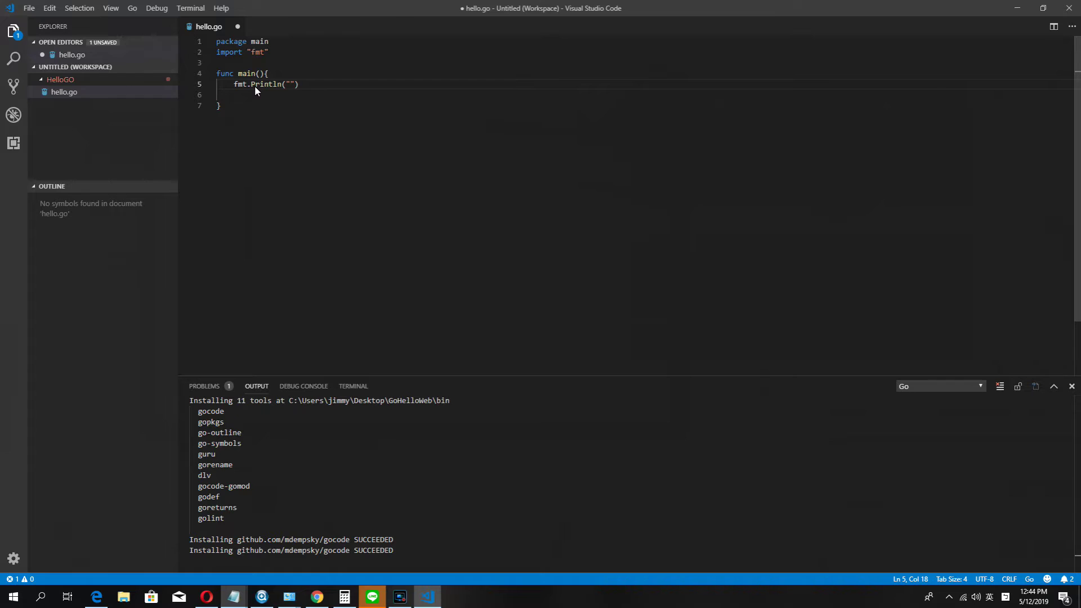
type("hello")
type(" World")
key("Down")
key("Delete")
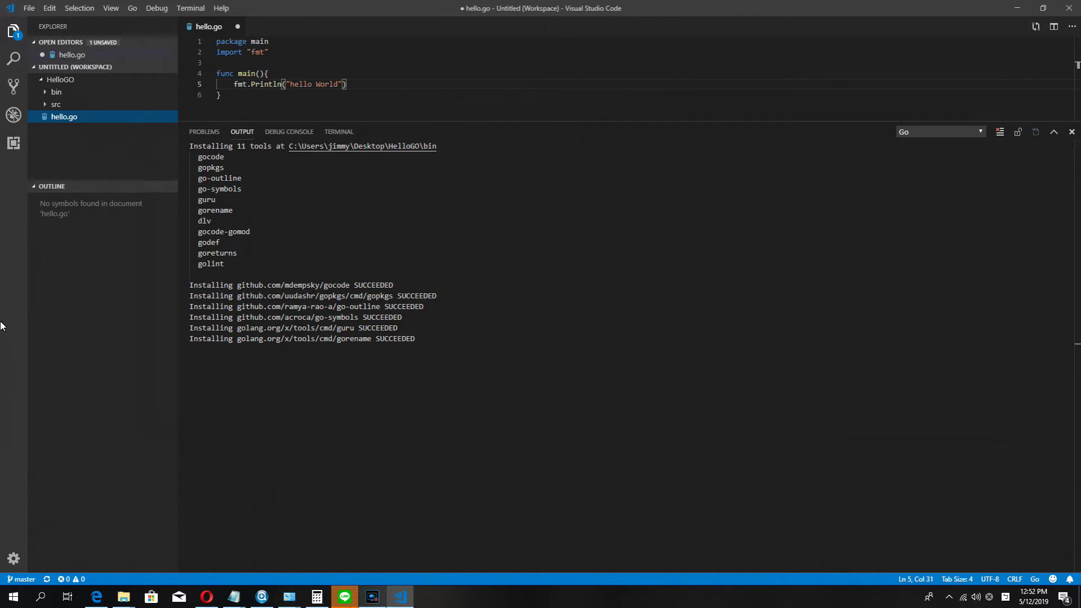
Select the 'All tools successfully installed' line in the Output panel.
left_click(380, 386)
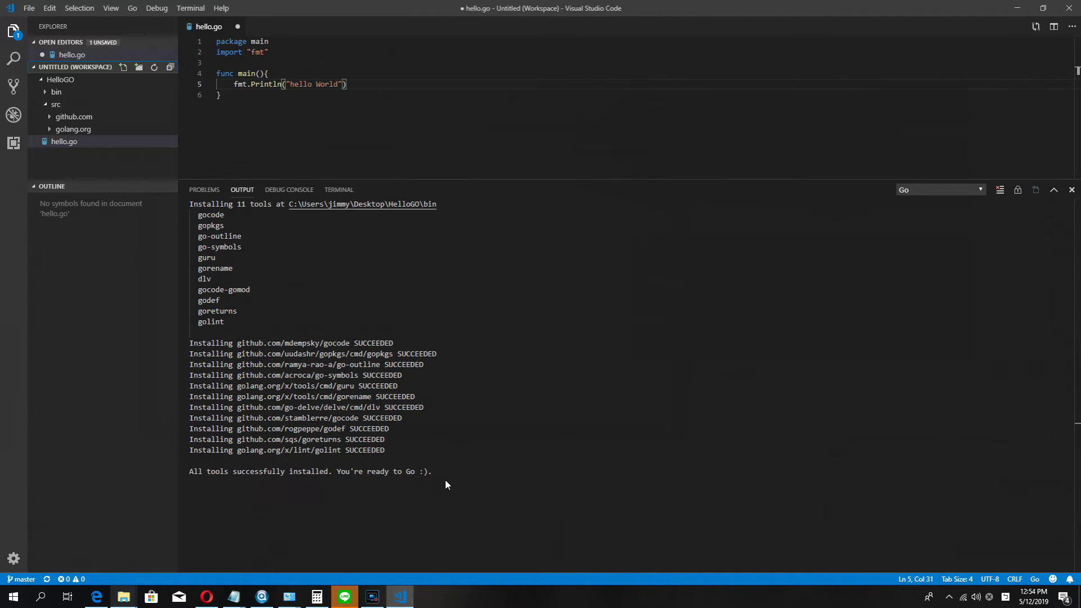
left_click_drag(445, 479, 195, 476)
left_click(182, 477)
left_click_drag(432, 471, 195, 471)
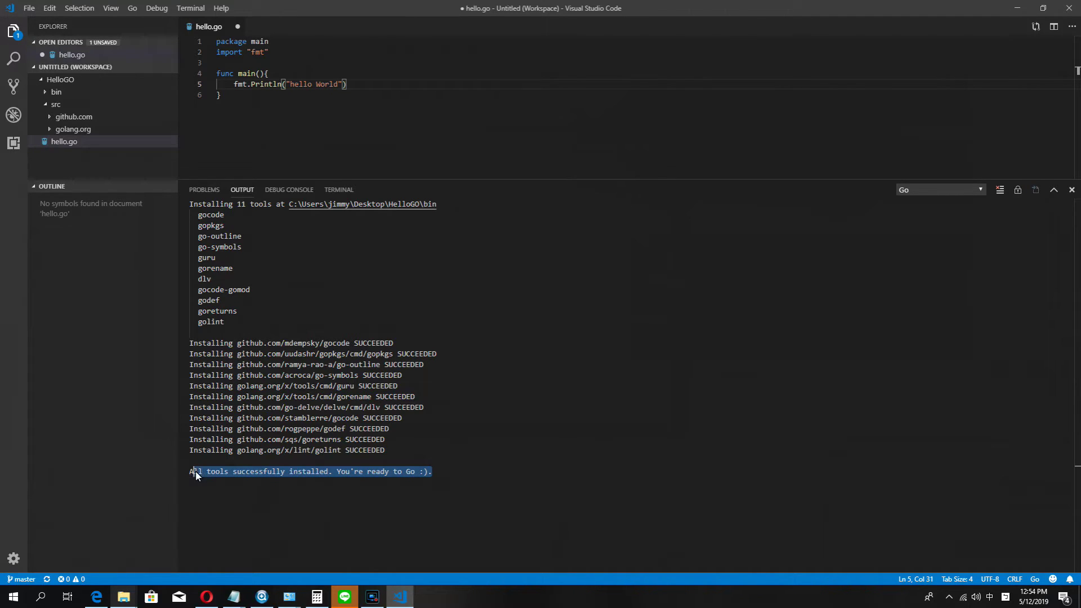
Copy the Println("hello World") line and paste two more copies below it.
left_click(283, 508)
left_click(227, 94)
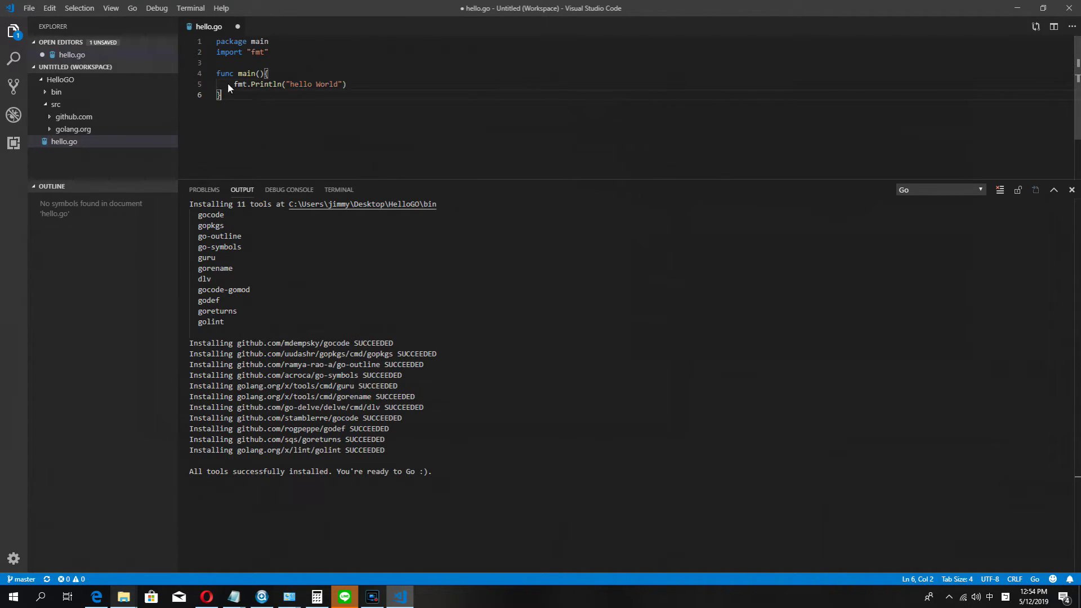
left_click_drag(368, 84, 269, 85)
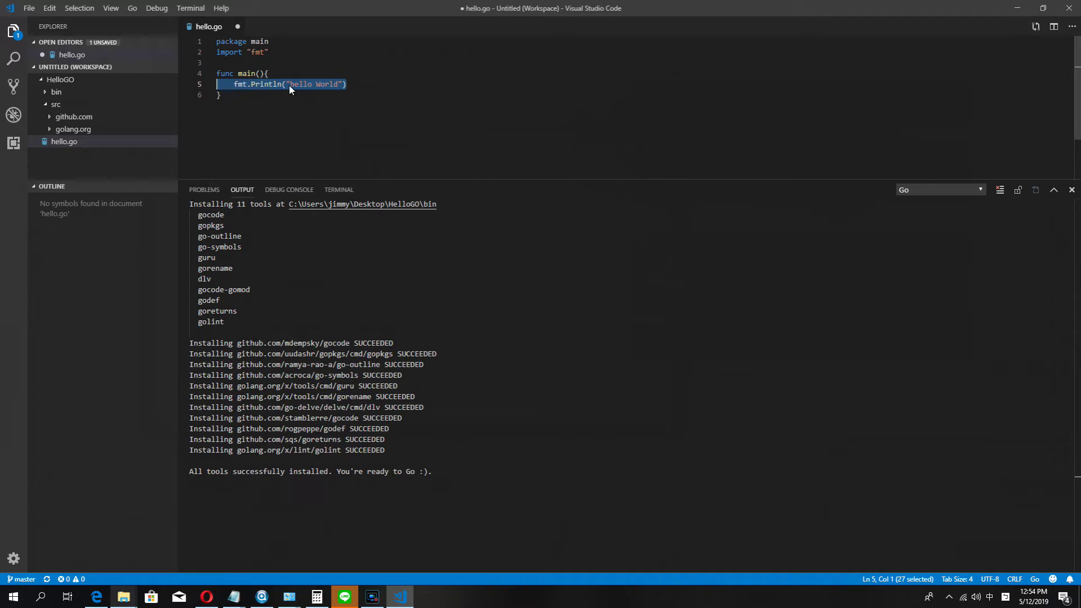
left_click(364, 85)
key("Return")
key("Return")
key("Return")
key("Up")
key("Up")
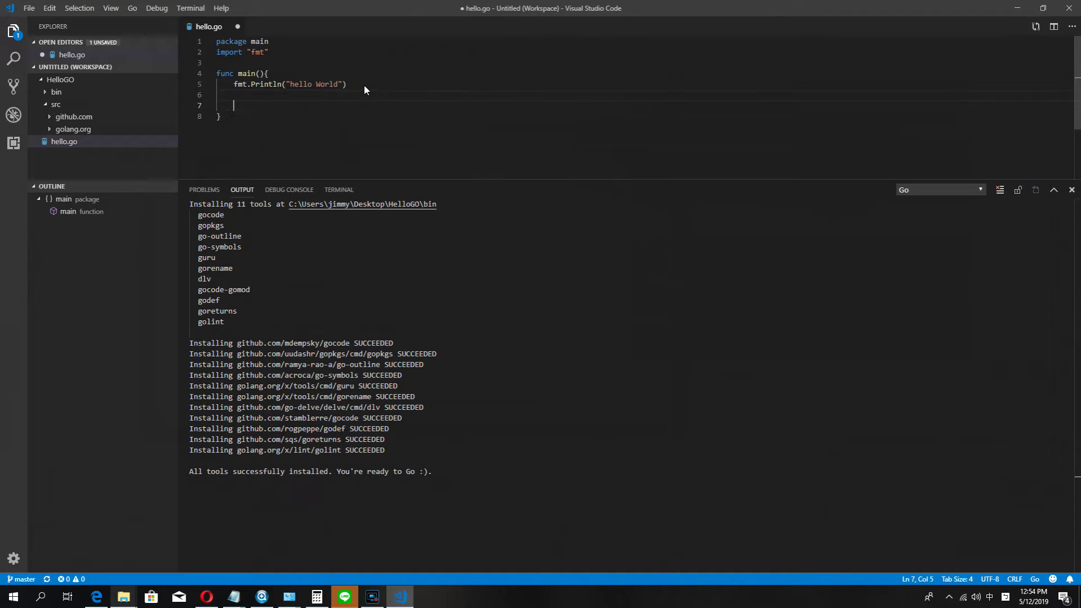
type("fmt.Println(\"hello World\")")
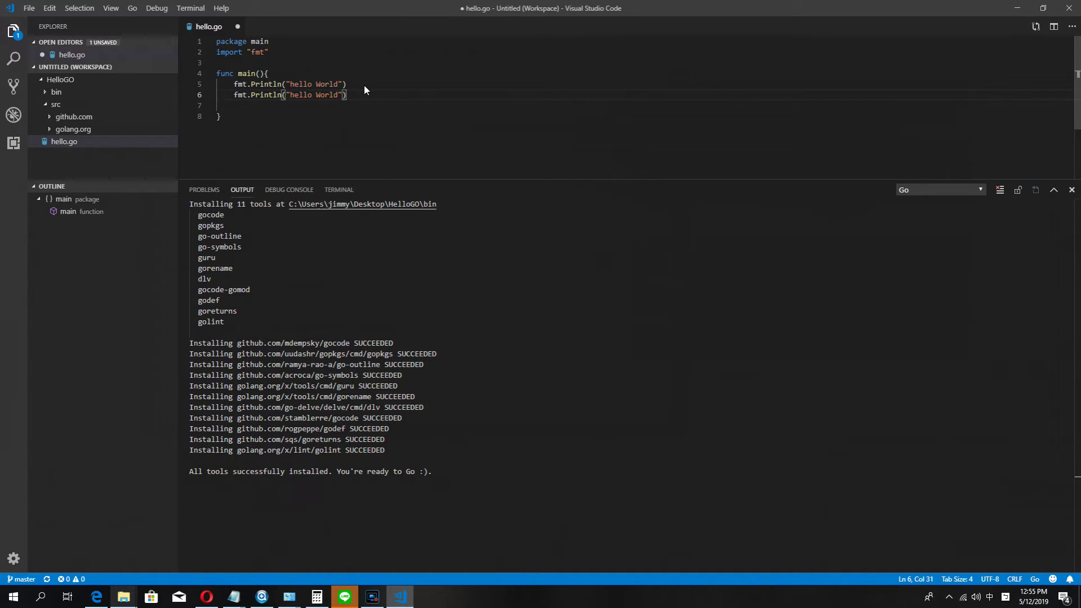
key("Return")
type("fmt.Println(\"hello World\")")
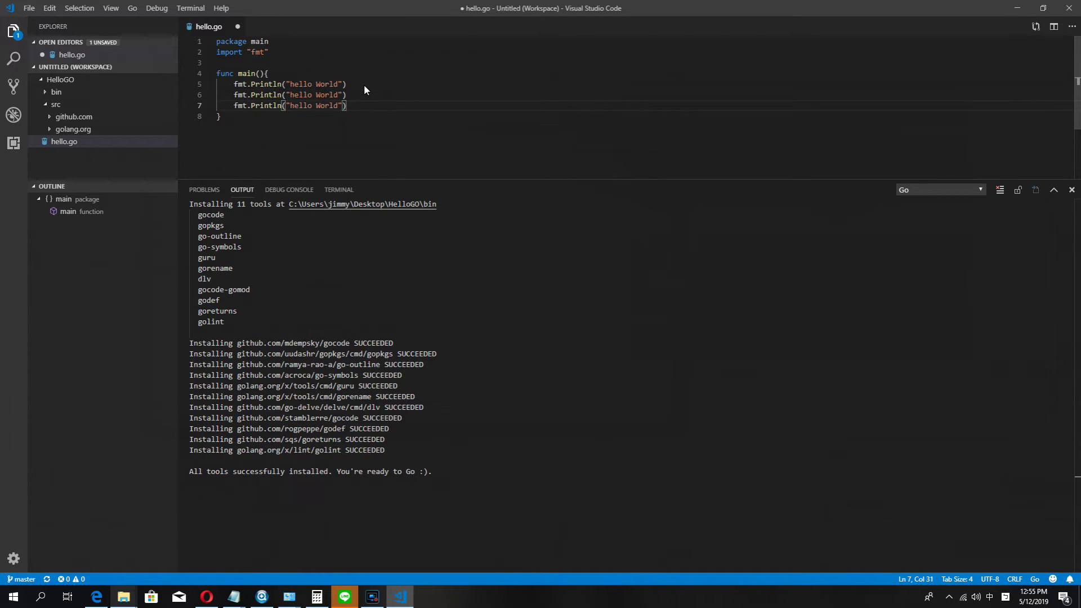
Number the three lines hello World1, hello World2 and hello World3, removing a stray character.
left_click(340, 84)
type("ㄱ")
left_click(337, 96)
left_click(342, 84)
key("BackSpace")
type("1")
left_click(339, 96)
left_click(339, 105)
type("3")
left_click(330, 128)
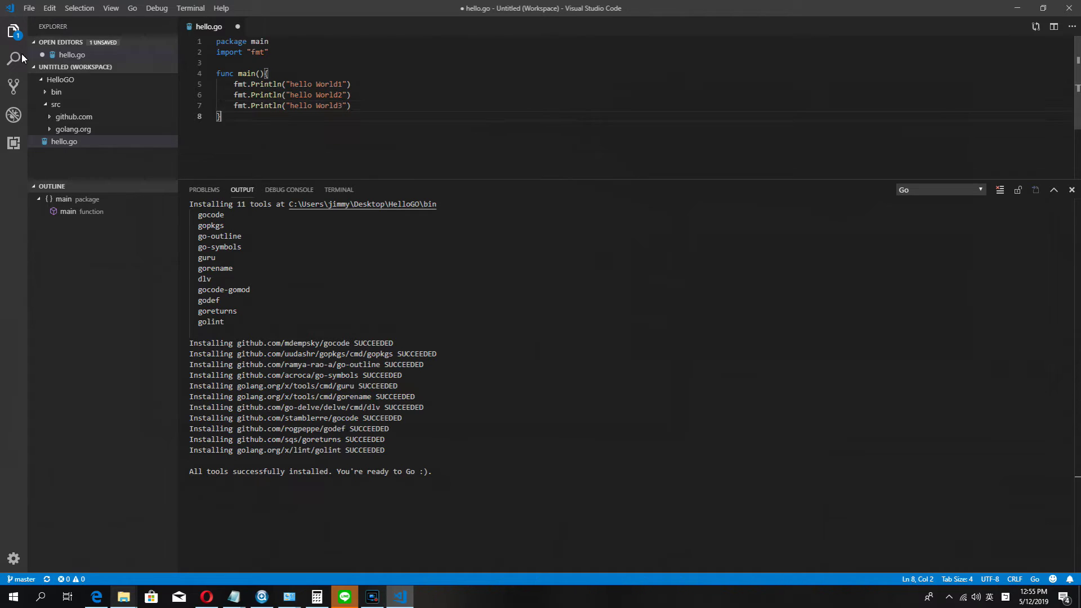
left_click(14, 115)
mouse_move(195, 97)
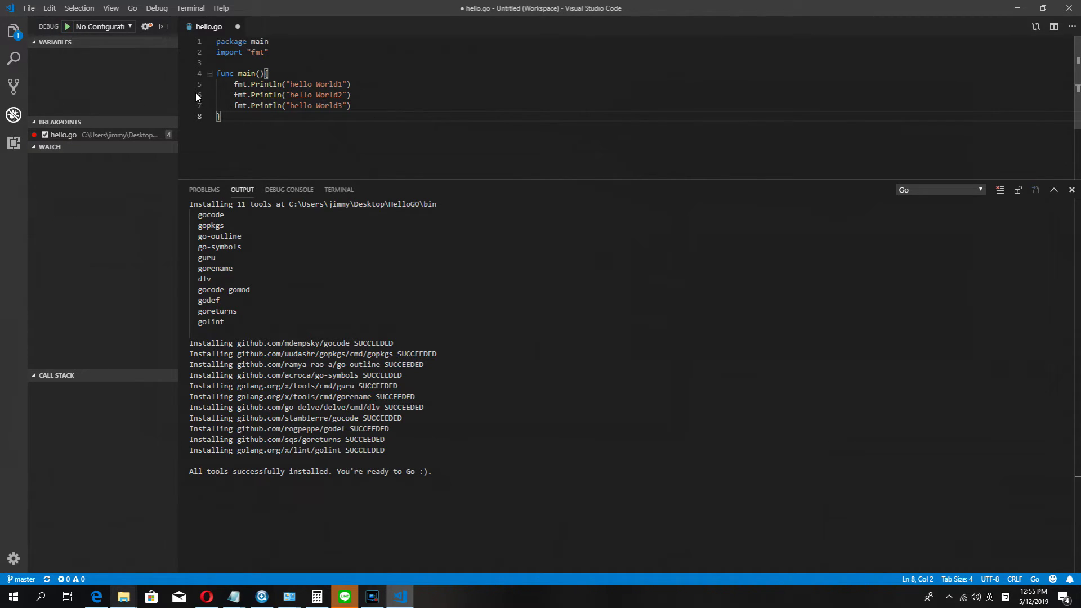
Set breakpoints on the hello World2 and World3 lines and add a Go launch configuration for HelloGO.
left_click(184, 94)
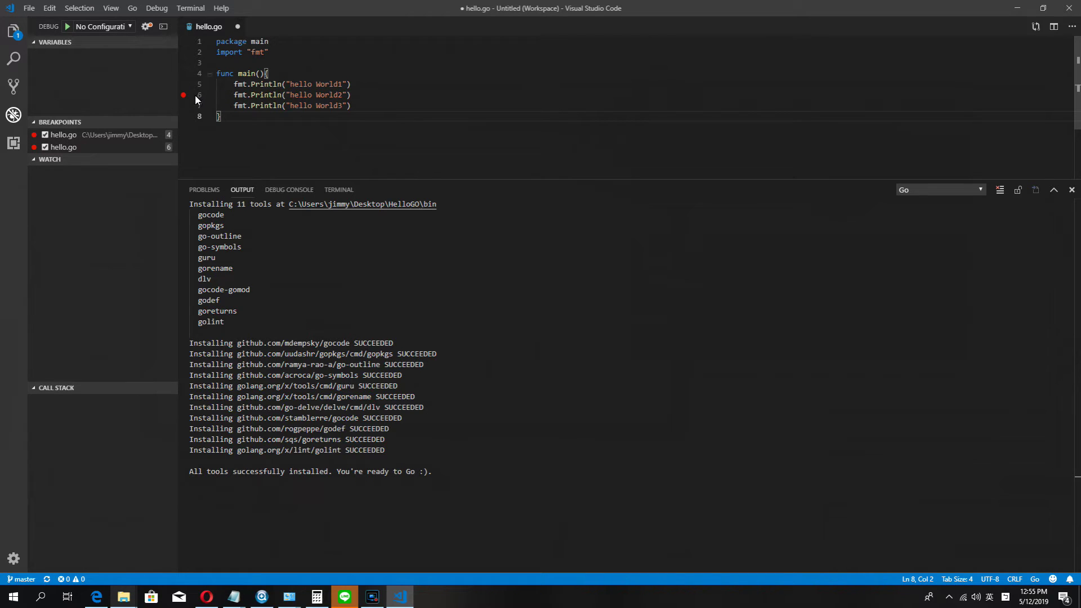
left_click(183, 105)
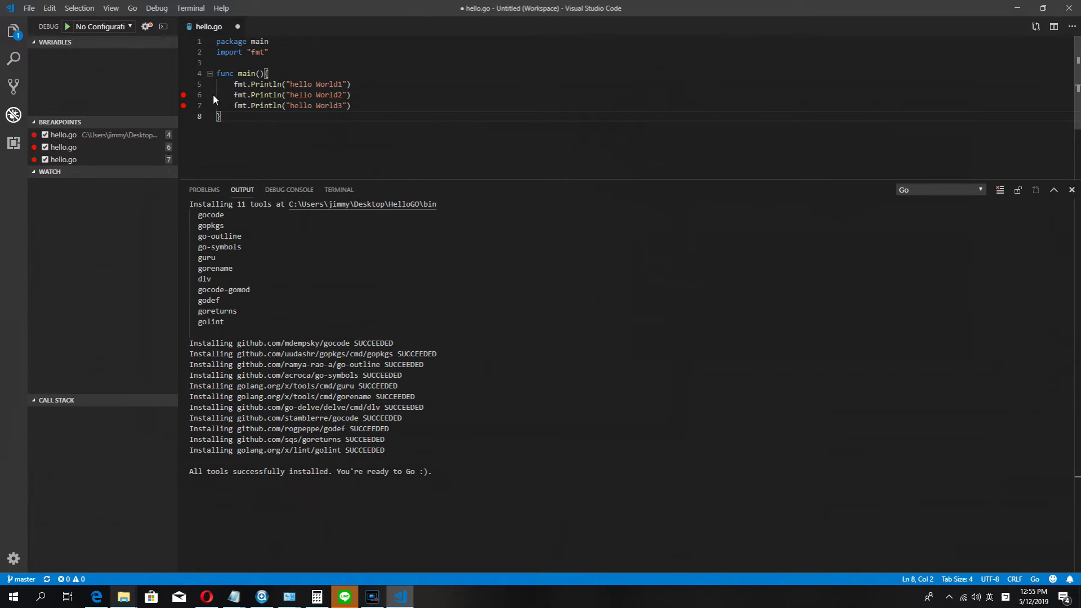
left_click(128, 26)
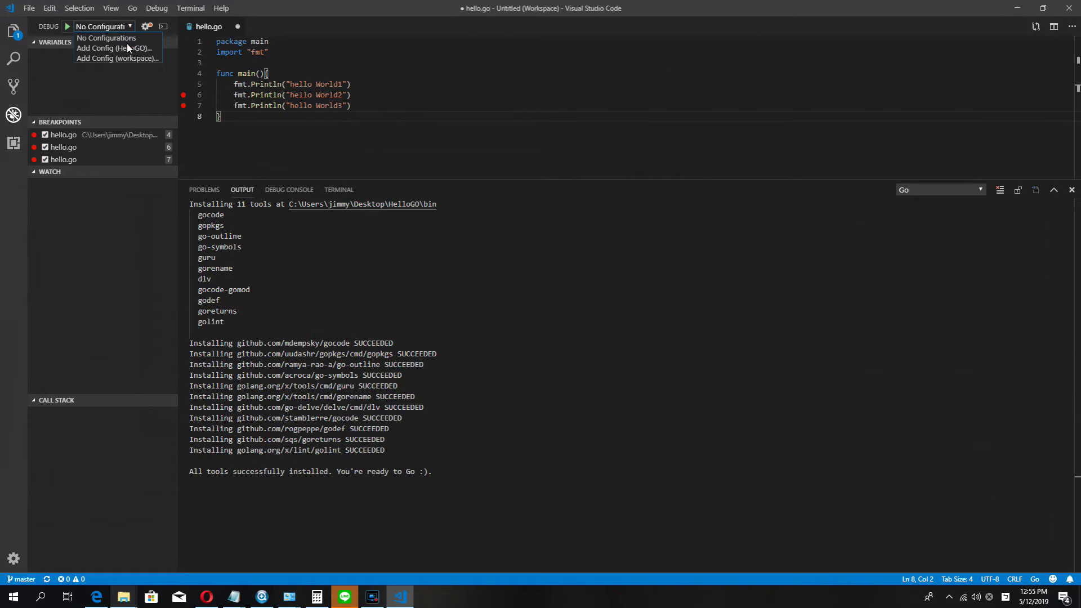
left_click(114, 48)
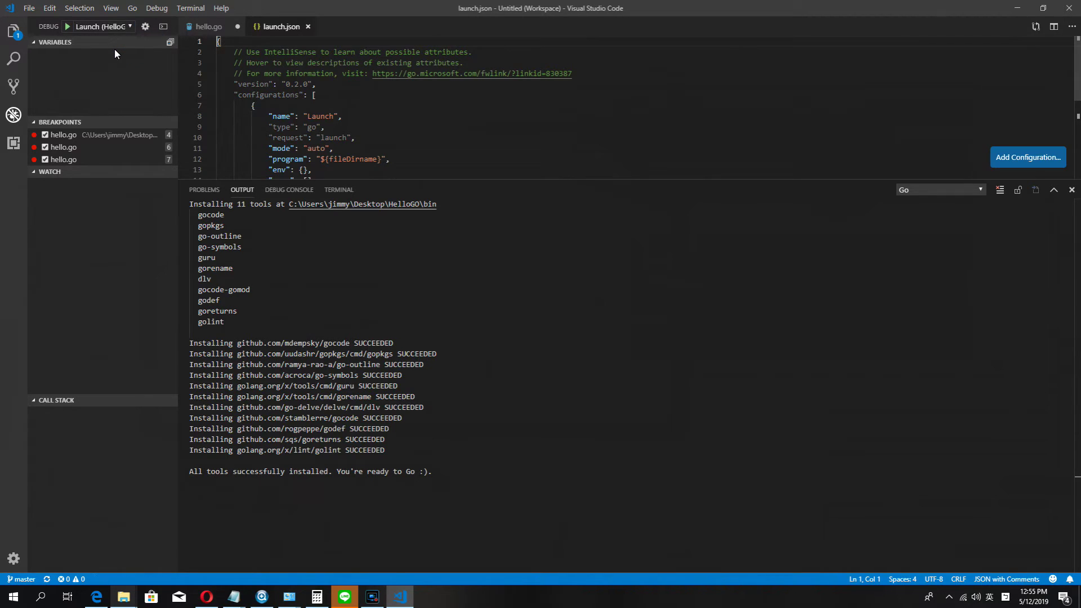
scroll(315, 94, "down", 3)
scroll(309, 117, "up", 1)
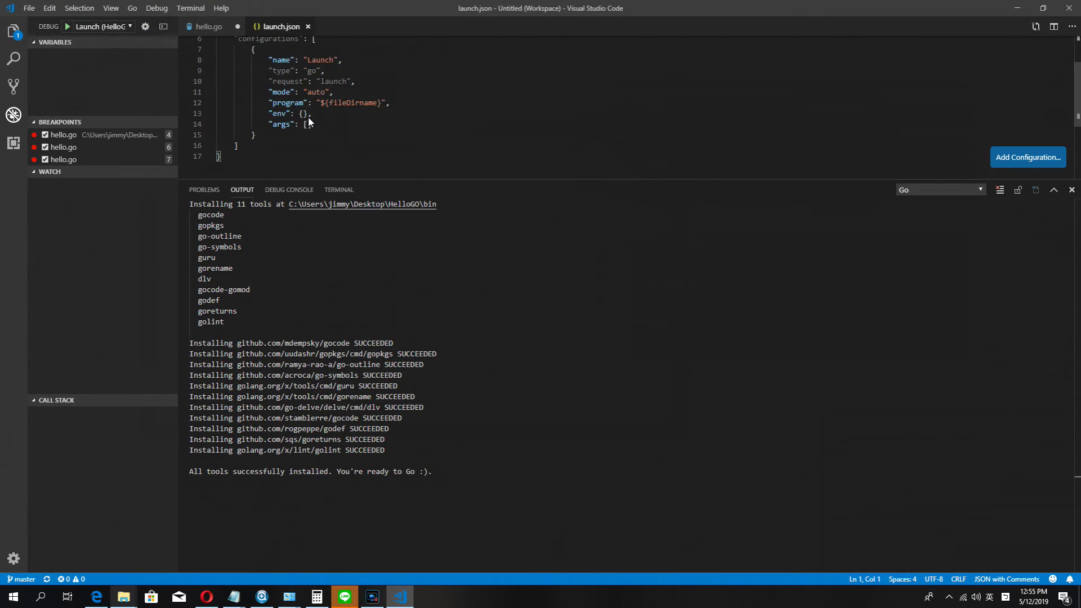
scroll(295, 118, "up", 2)
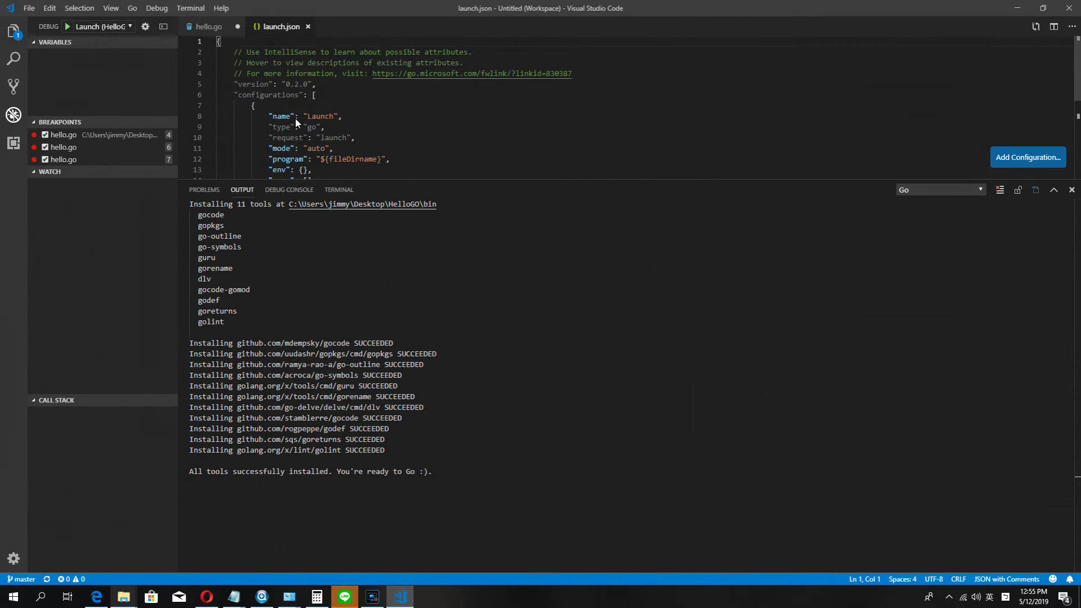
left_click(307, 27)
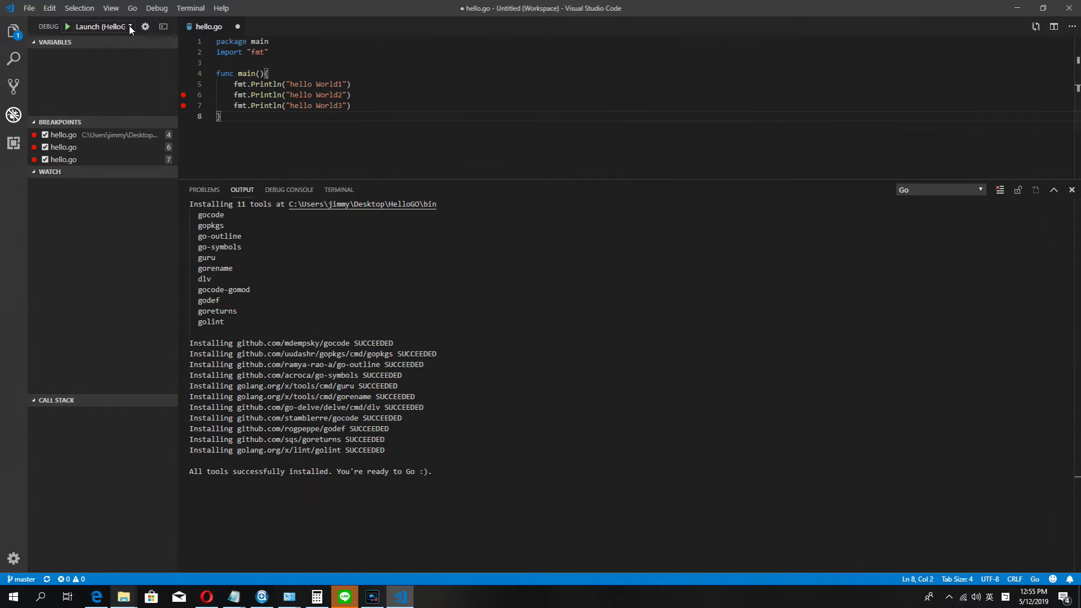
left_click(130, 27)
Start debugging hello.go to the first breakpoint and step over the World2 and World3 lines.
left_click(68, 26)
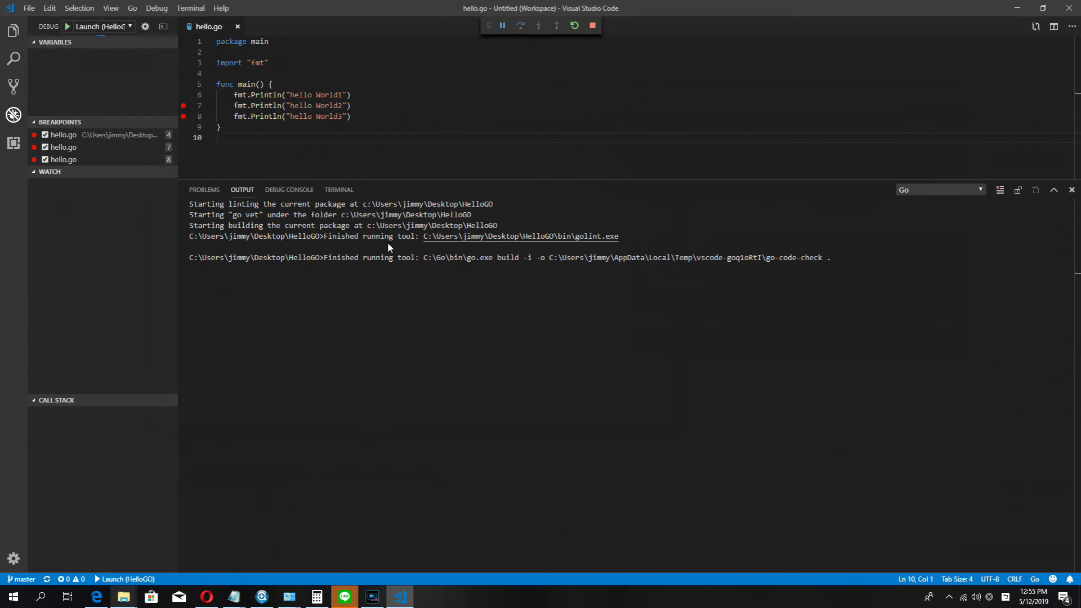
left_click(67, 26)
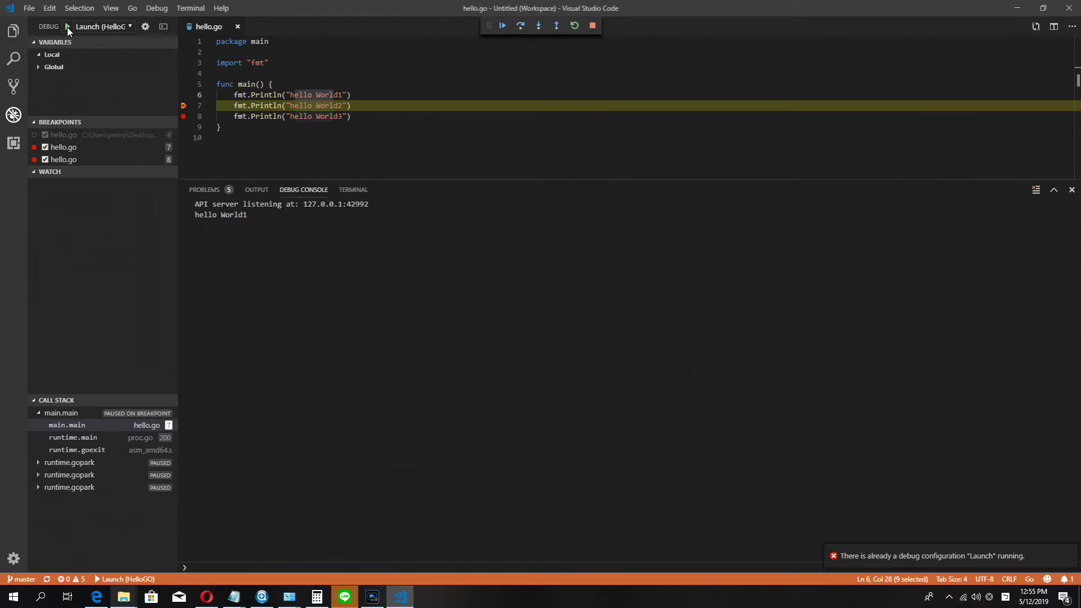
left_click(521, 26)
left_click(521, 27)
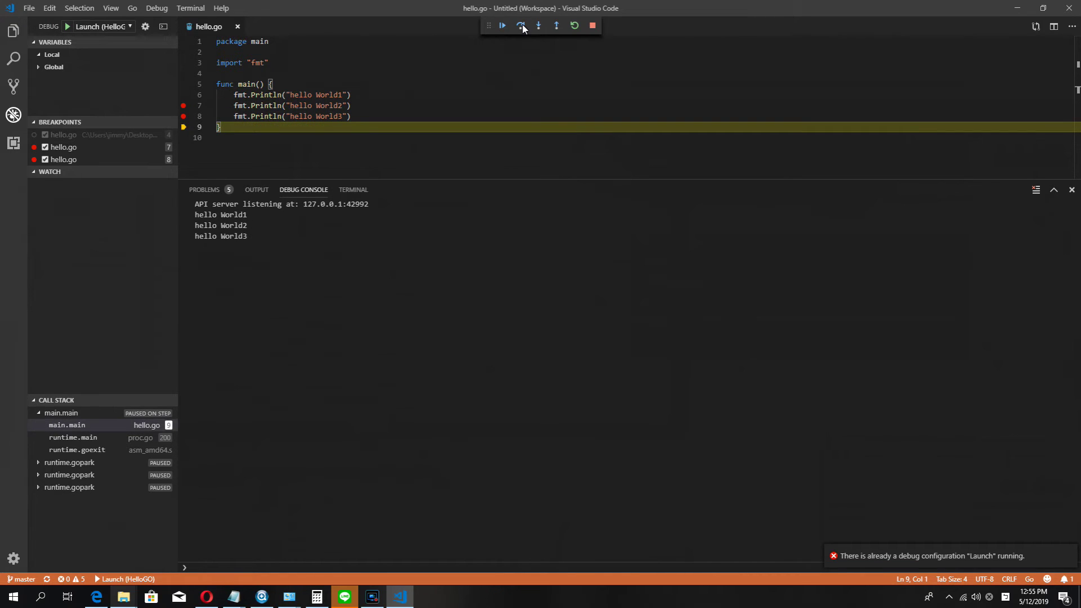
Step through the runtime shutdown code and continue until the process exits with code 0.
left_click(521, 26)
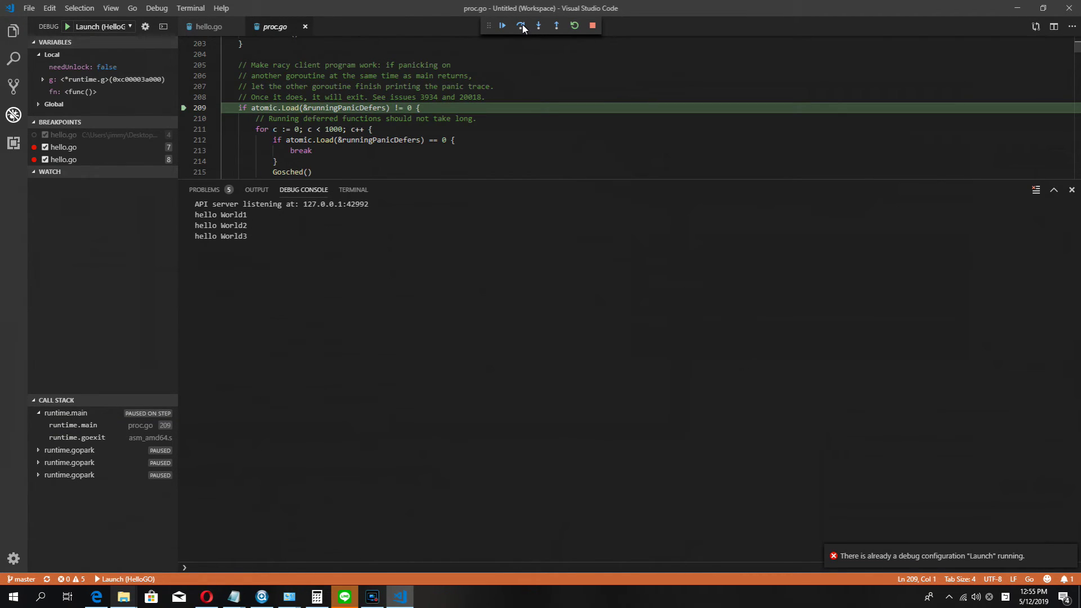
left_click(521, 26)
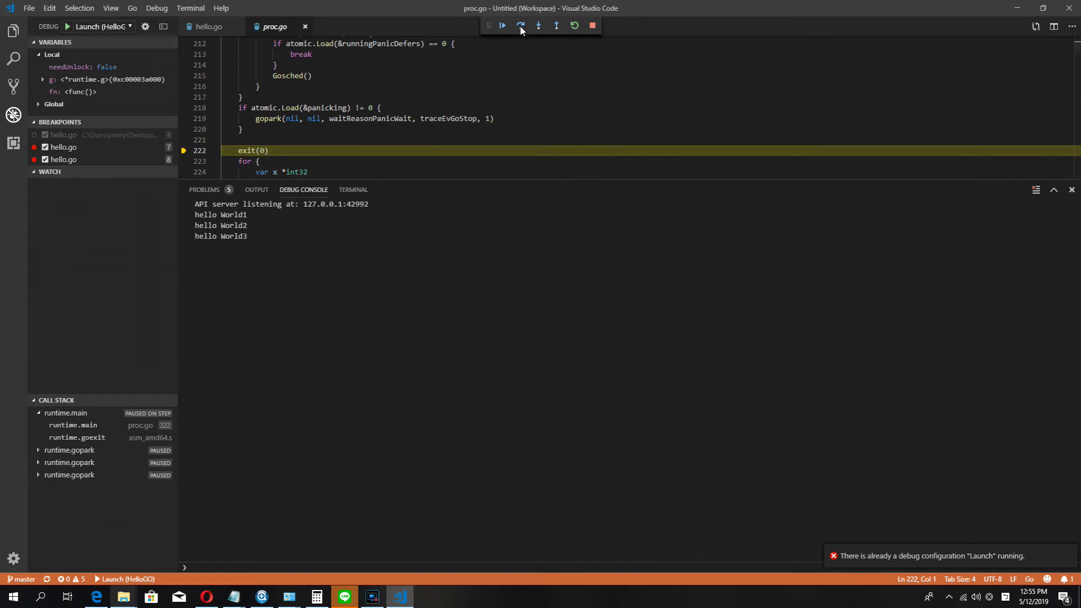
left_click(504, 26)
left_click(388, 98)
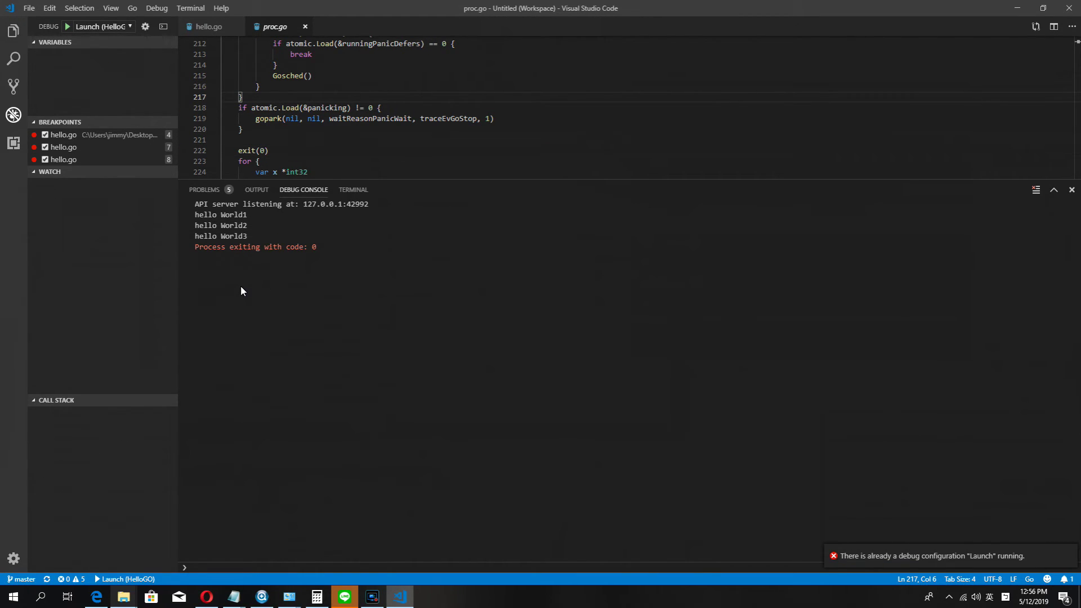
left_click(289, 107)
scroll(278, 105, "up", 5)
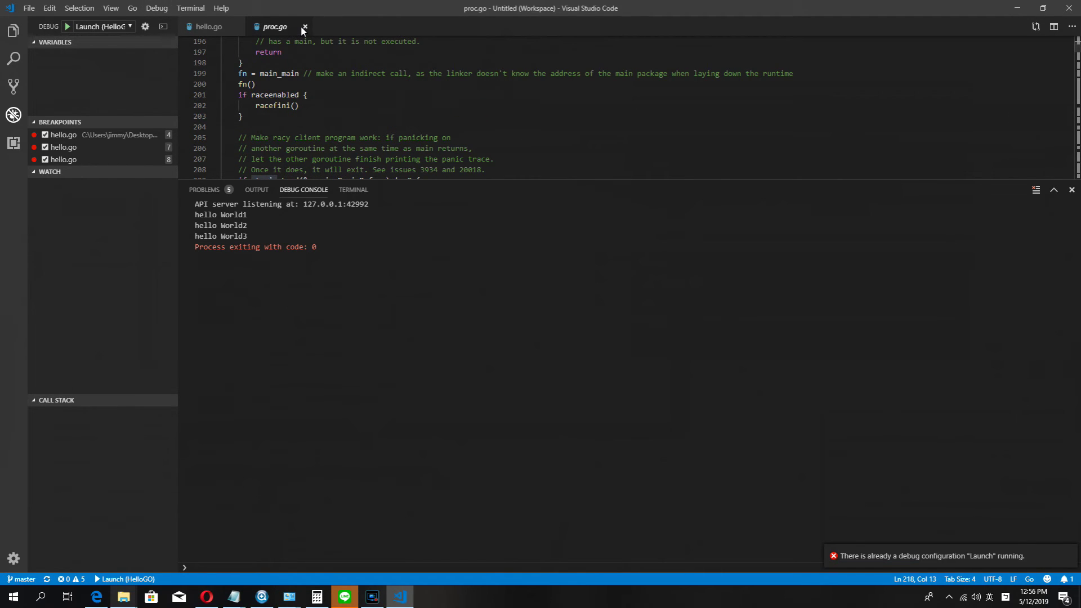
Close proc.go and return to hello.go's three print lines.
left_click(303, 26)
left_click(302, 110)
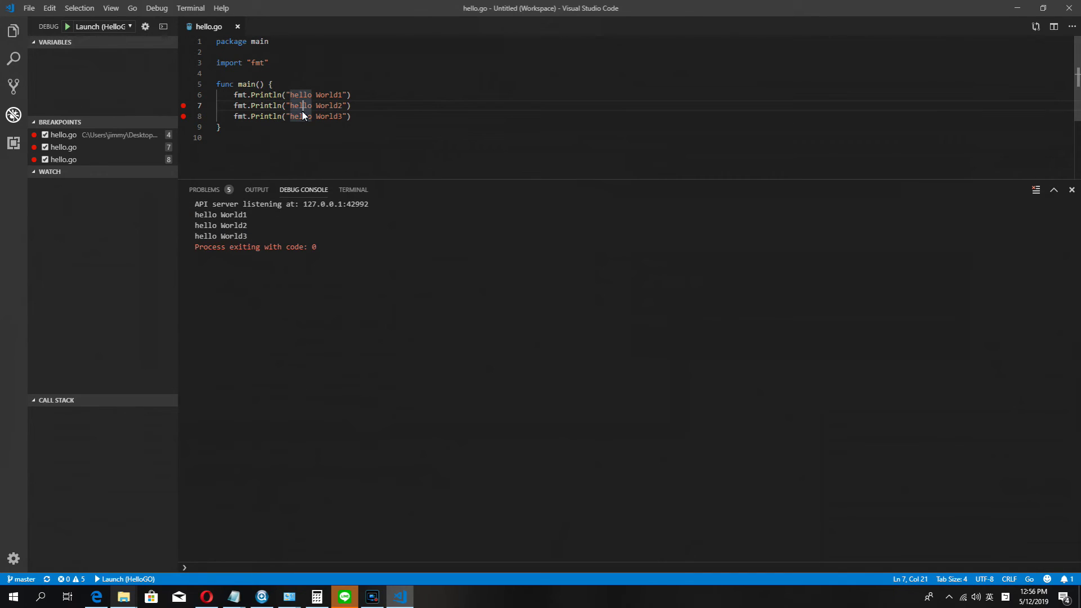
left_click(226, 104)
left_click_drag(378, 126, 198, 97)
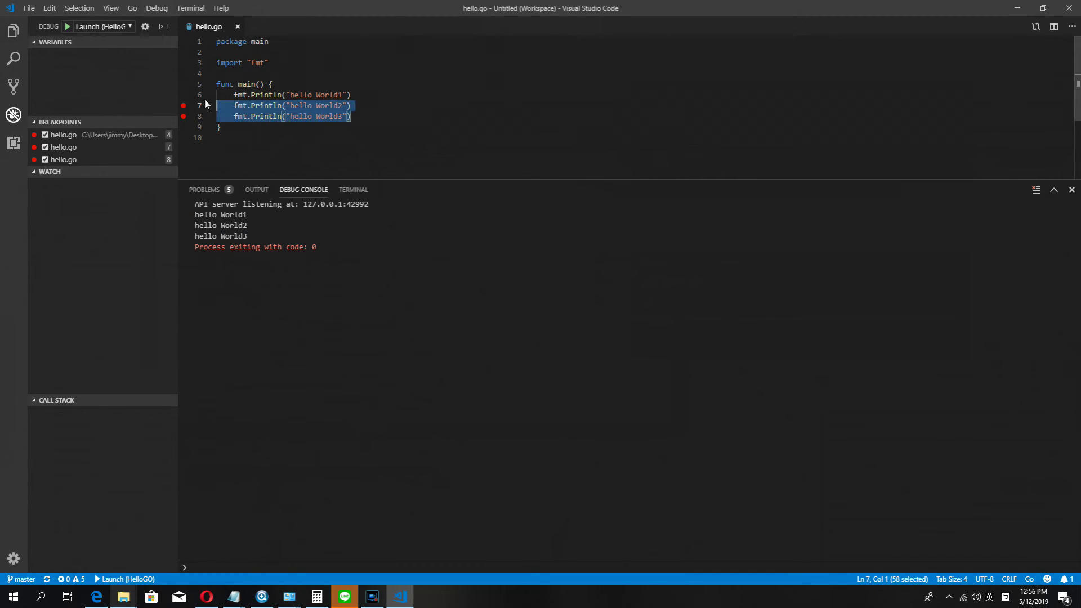
left_click(269, 131)
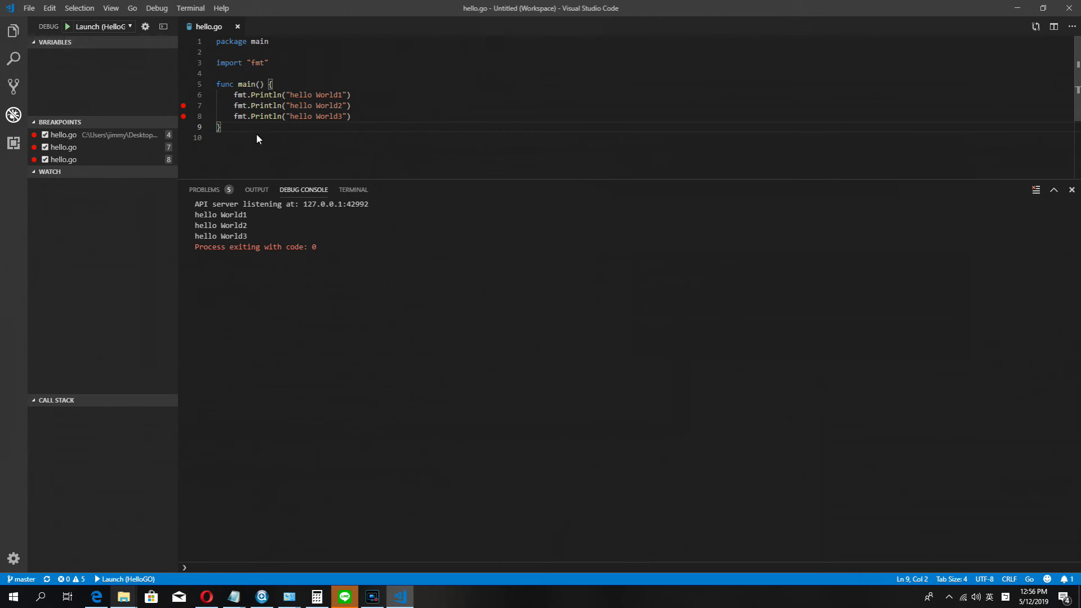
Debug hello.go again, continuing from the line 7 breakpoint through line 8 to completion.
left_click(67, 25)
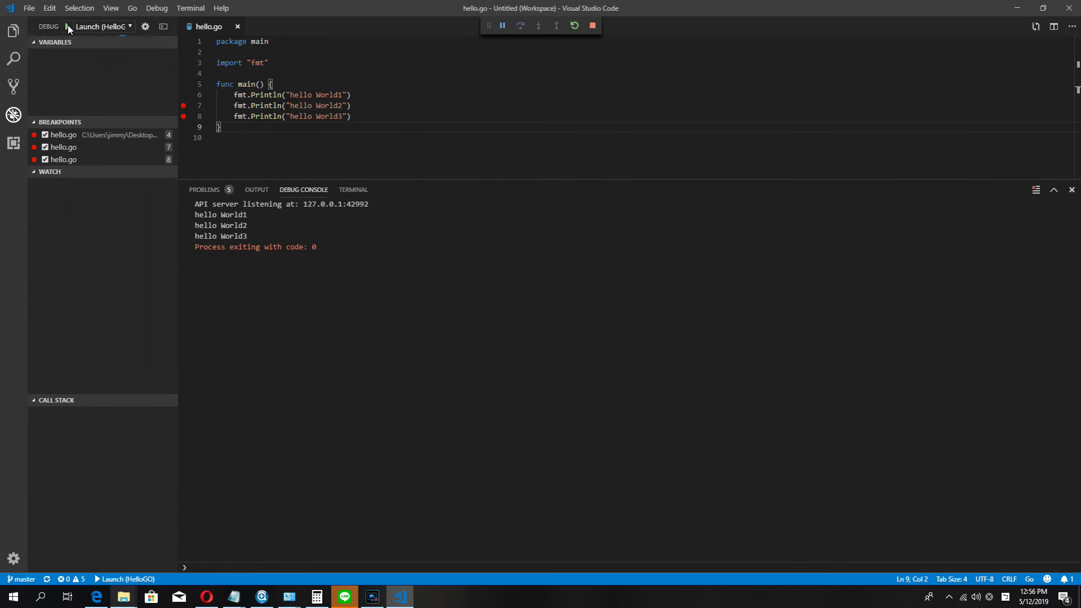
left_click(68, 24)
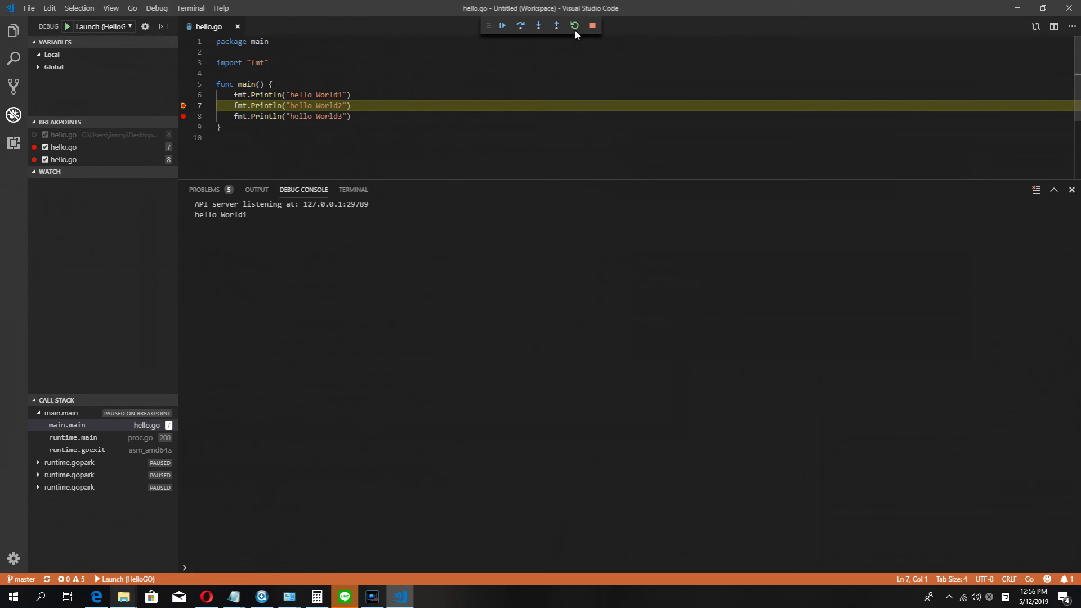
left_click(503, 26)
left_click(501, 24)
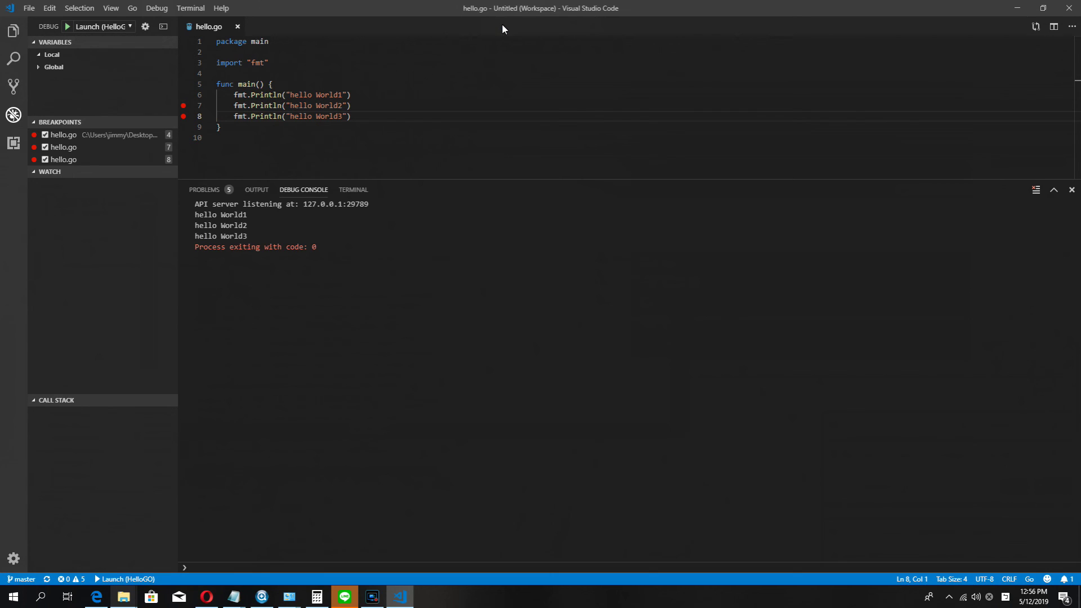
Remove the breakpoints on lines 7 and 8 and rerun hello.go with F5.
left_click(184, 106)
left_click(182, 115)
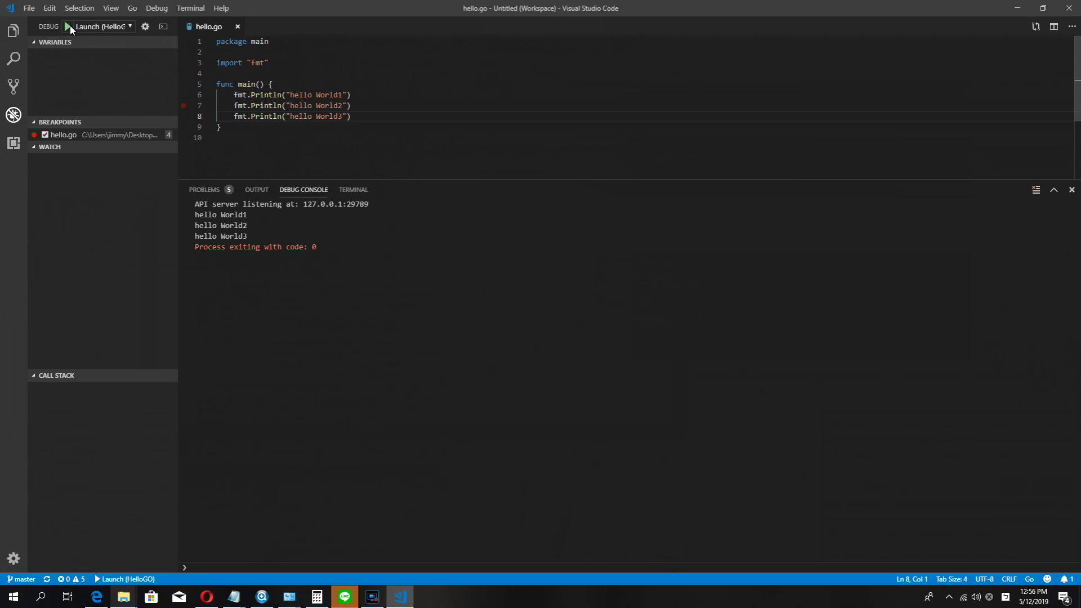
left_click(70, 26)
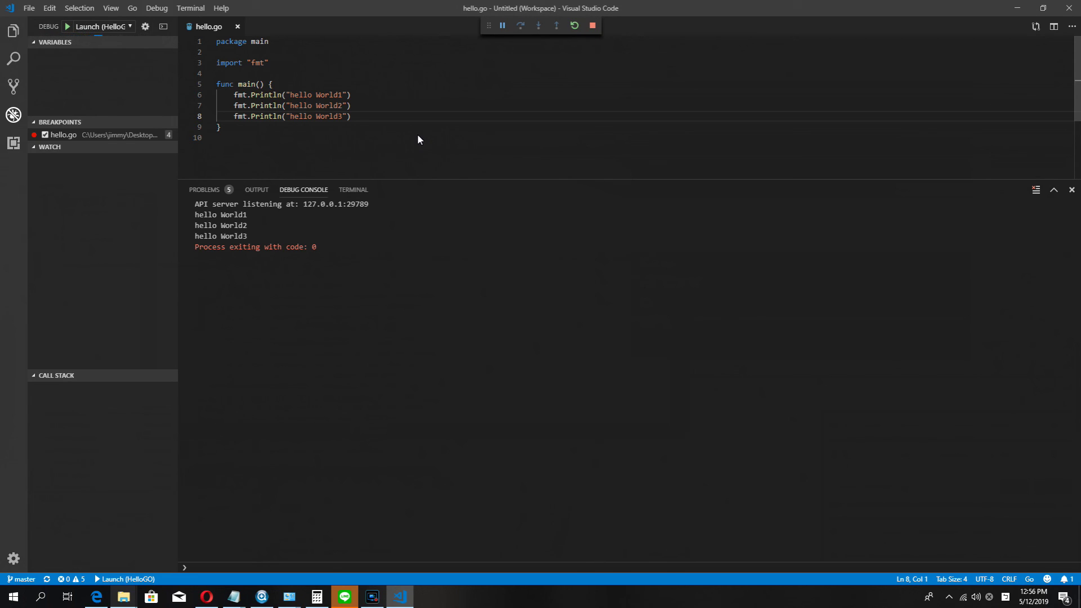
key("F5")
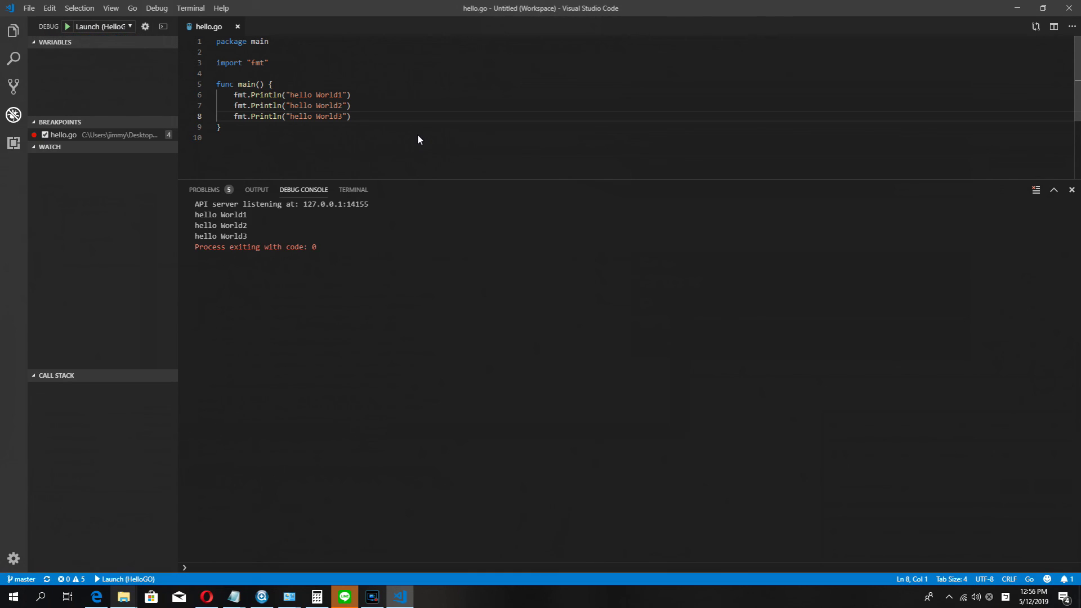